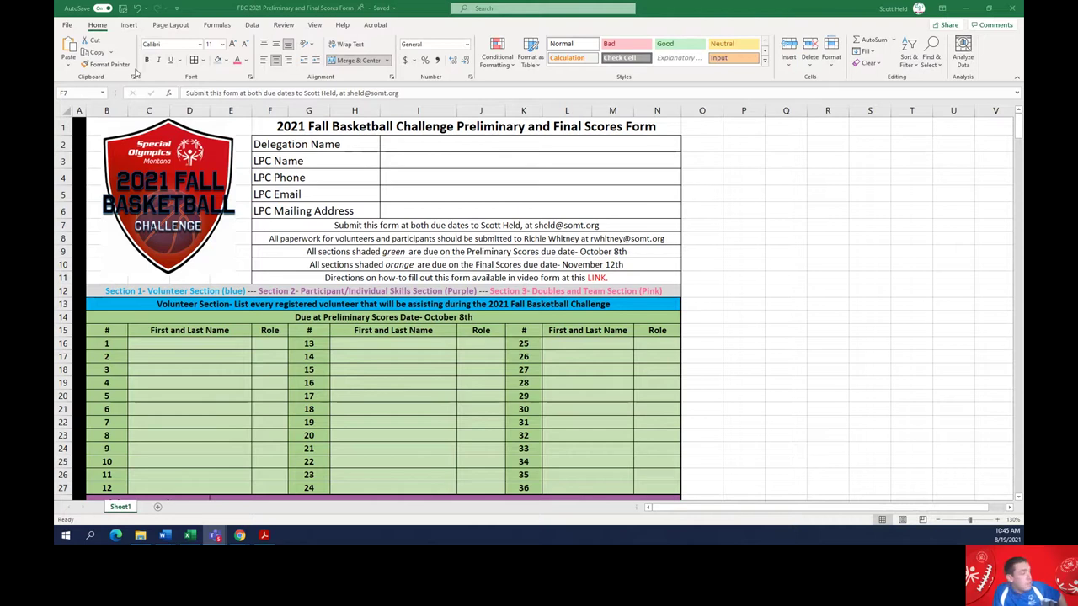
Enter 'Helena Mountains' in I2, then the LPC contact's name, phone number and e-mail in I3–I5
click(416, 142)
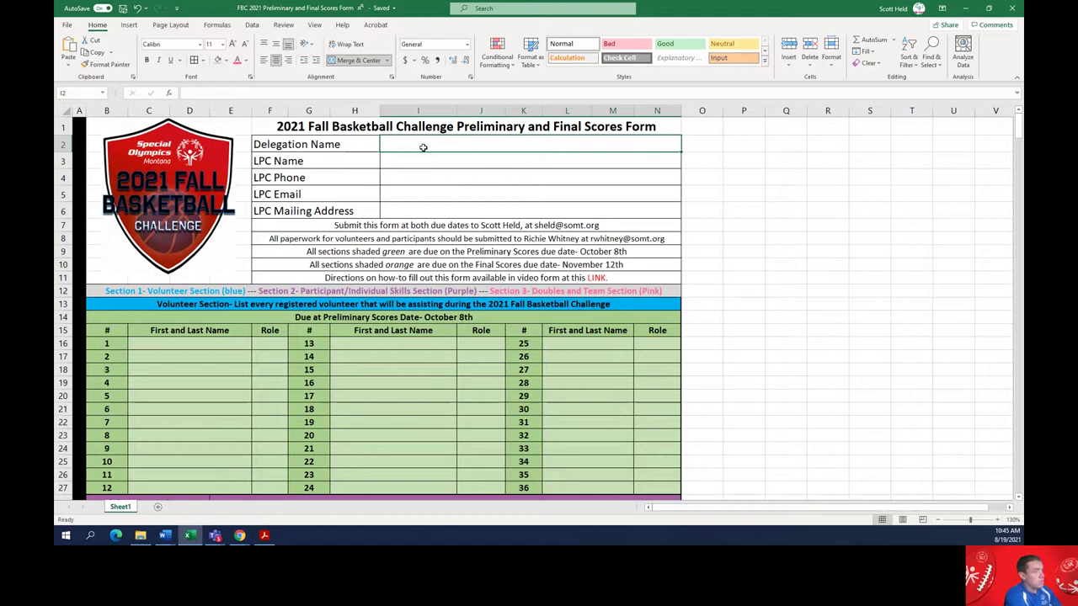
text(Helena )
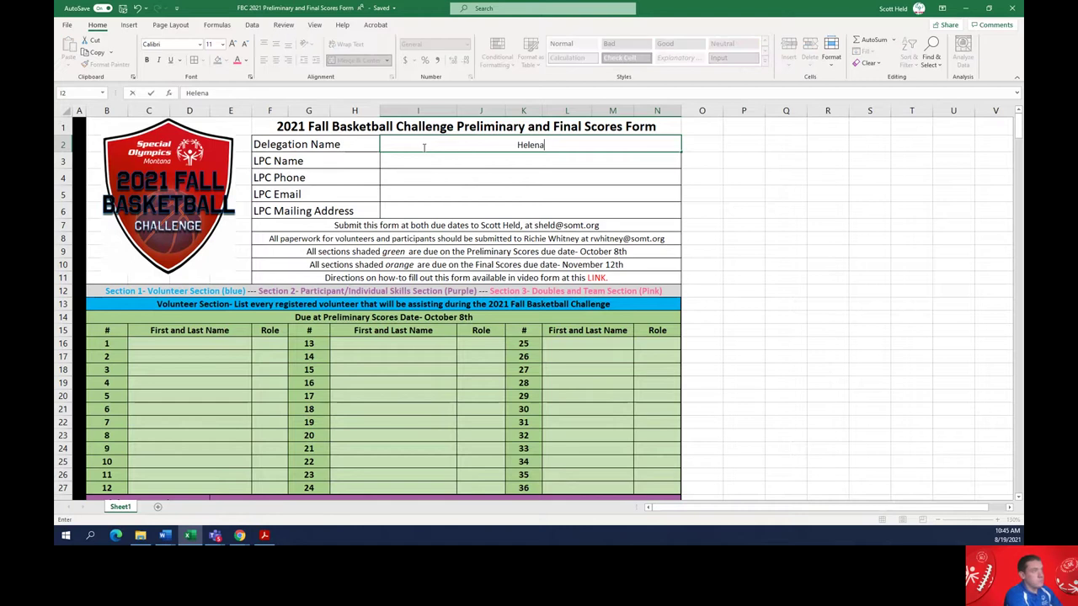
text(Mountains)
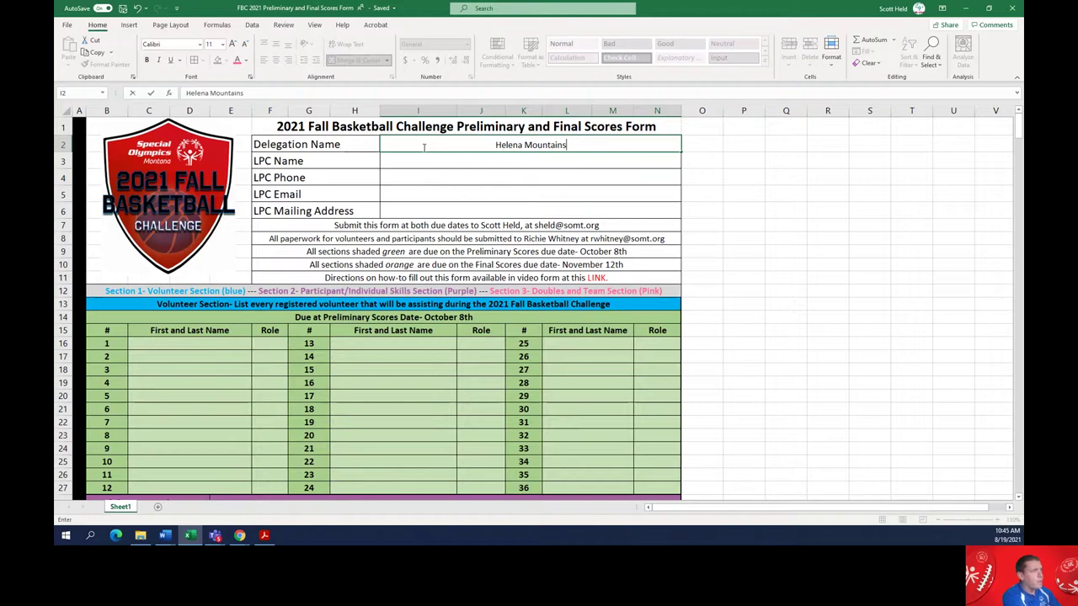
key(Return)
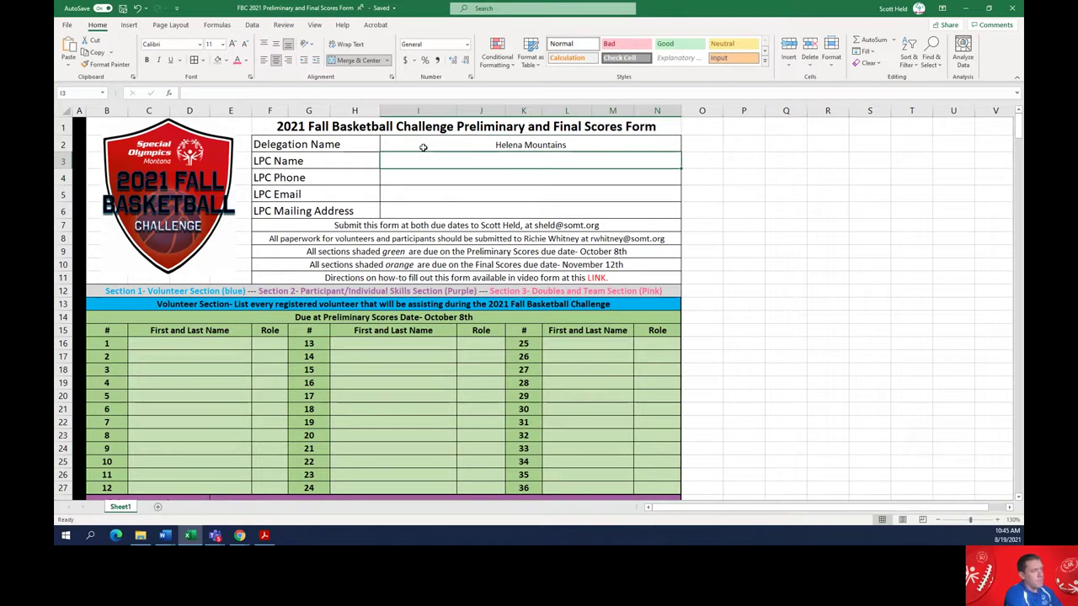
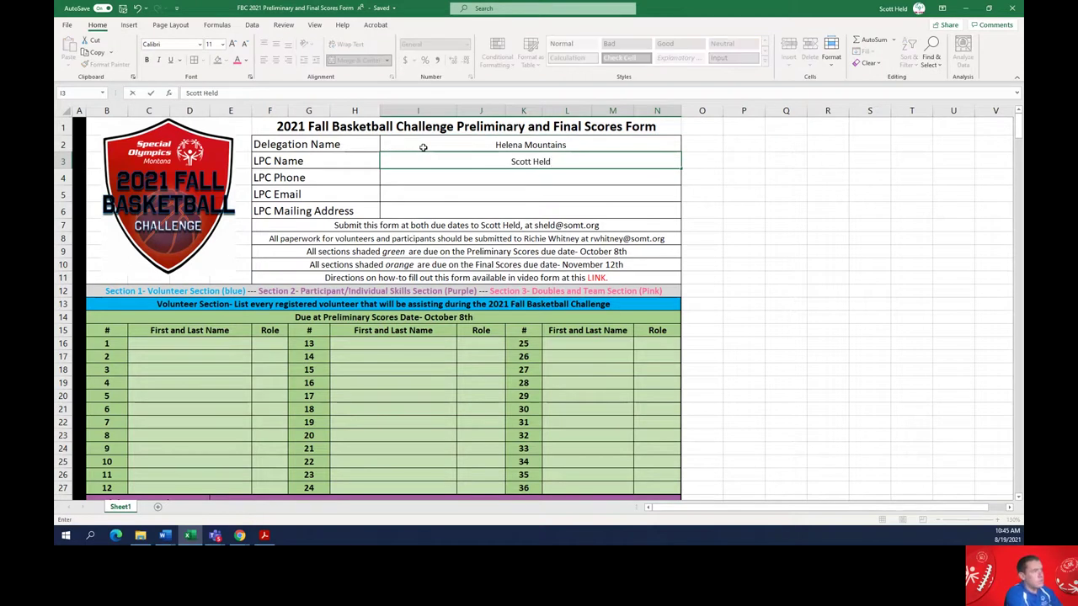
key(Return)
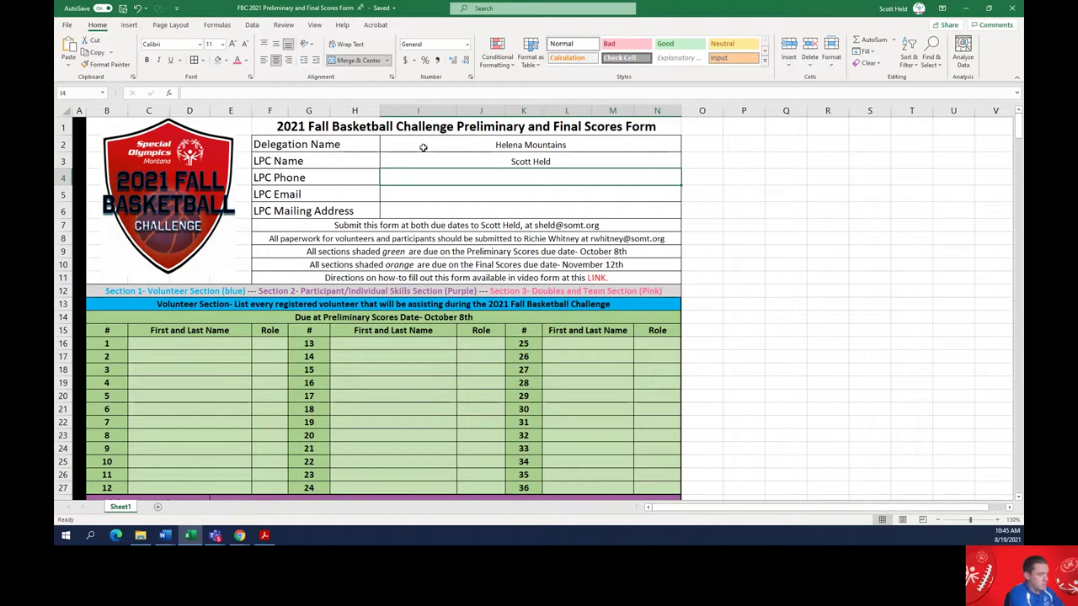
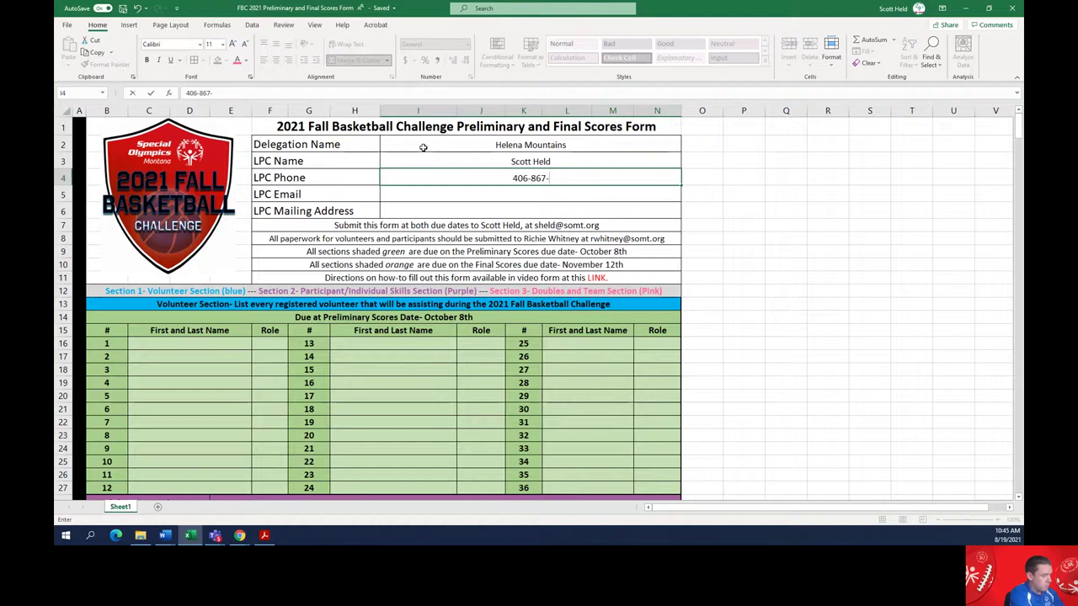
key(Return)
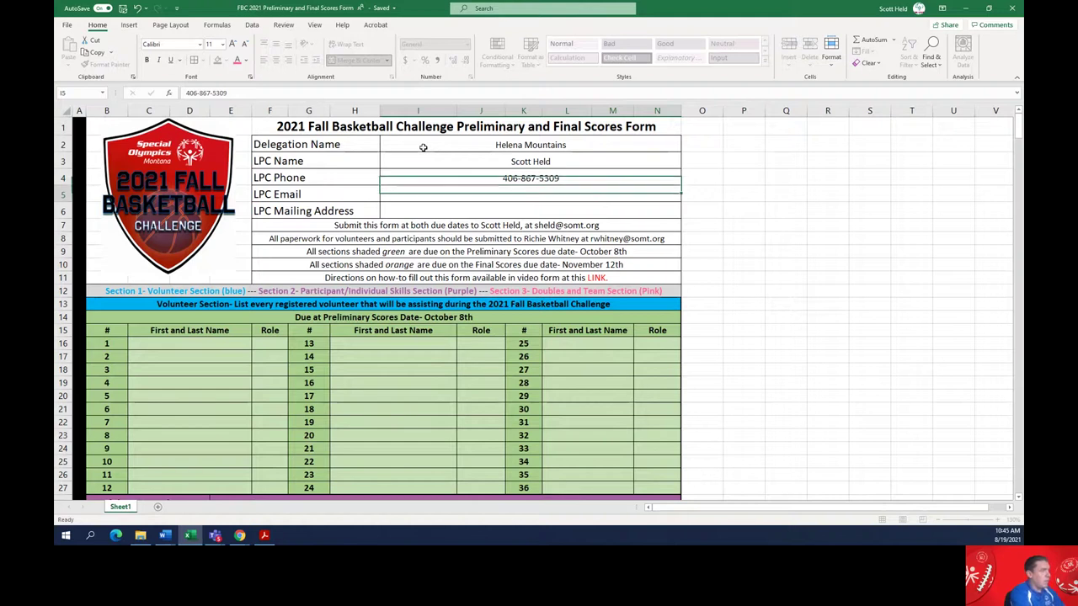
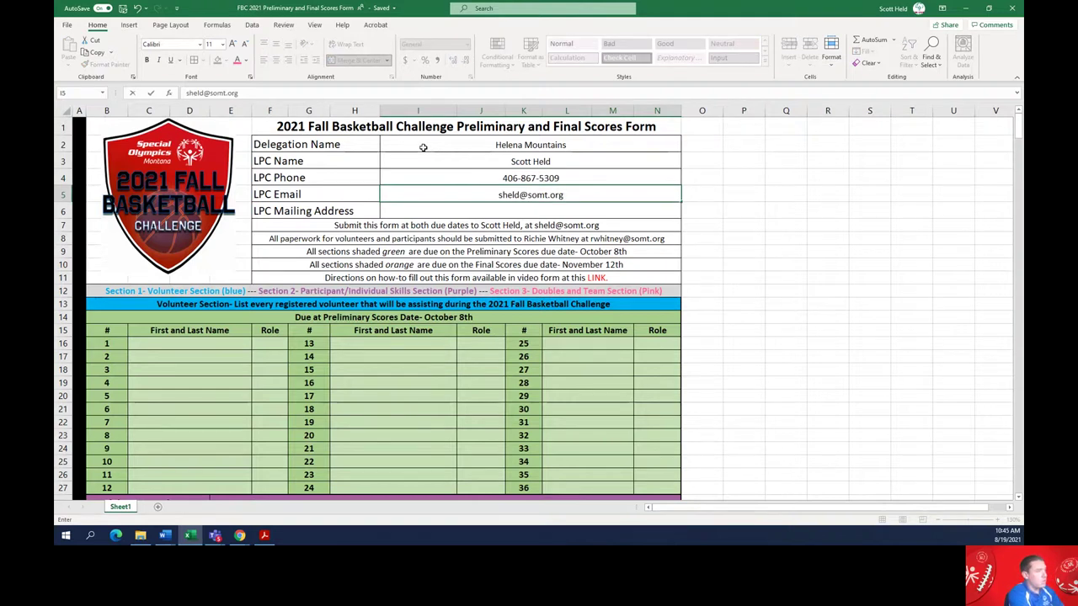
key(Return)
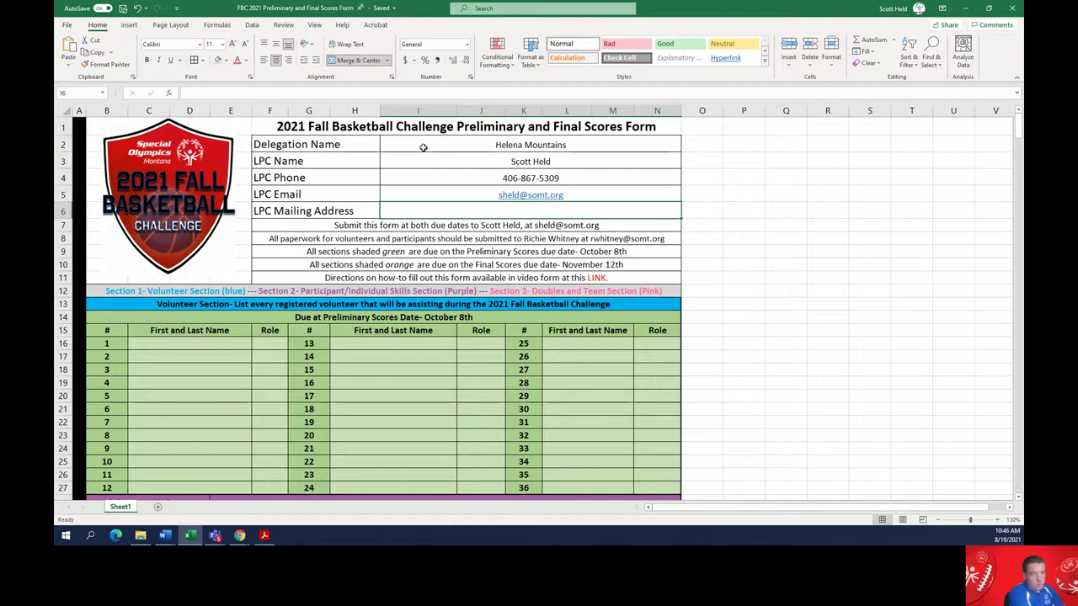
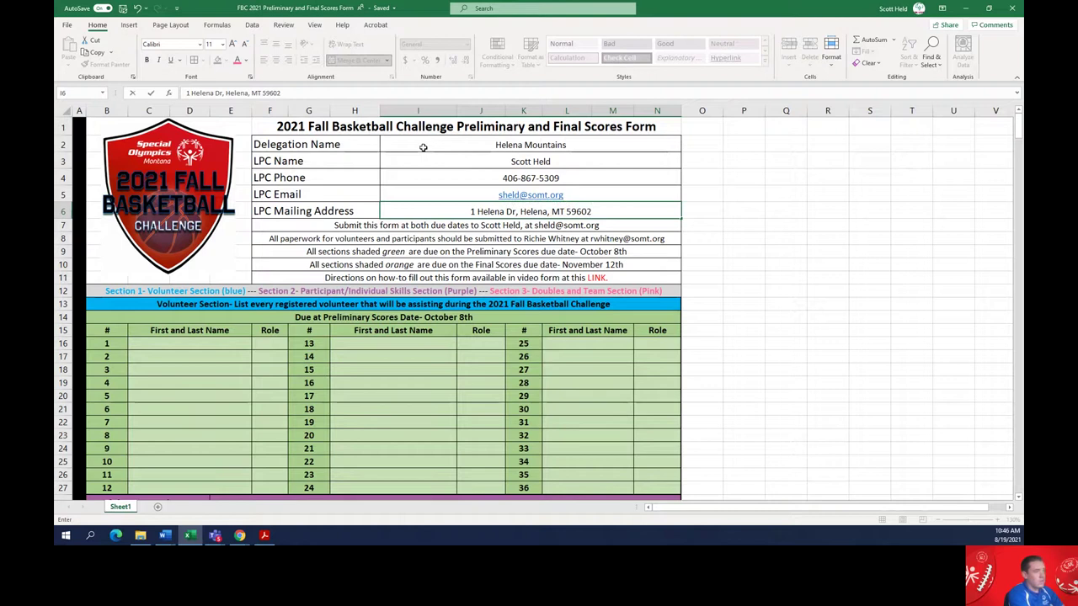
Type the LPC's street, city, state and ZIP mailing address into cell I6
key(Return)
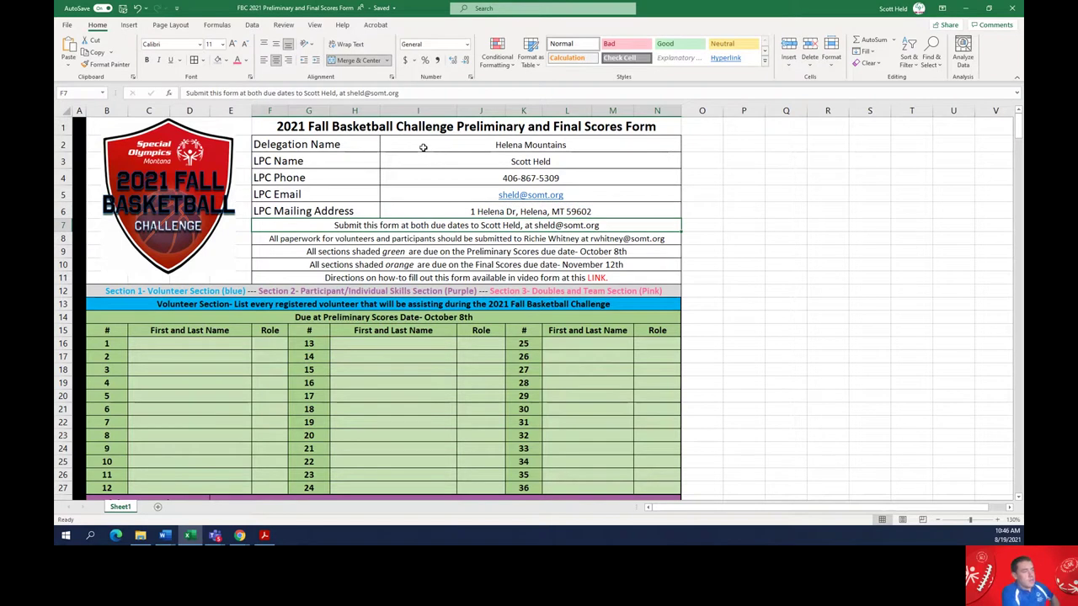
key(Up)
key(Up)
key(Up)
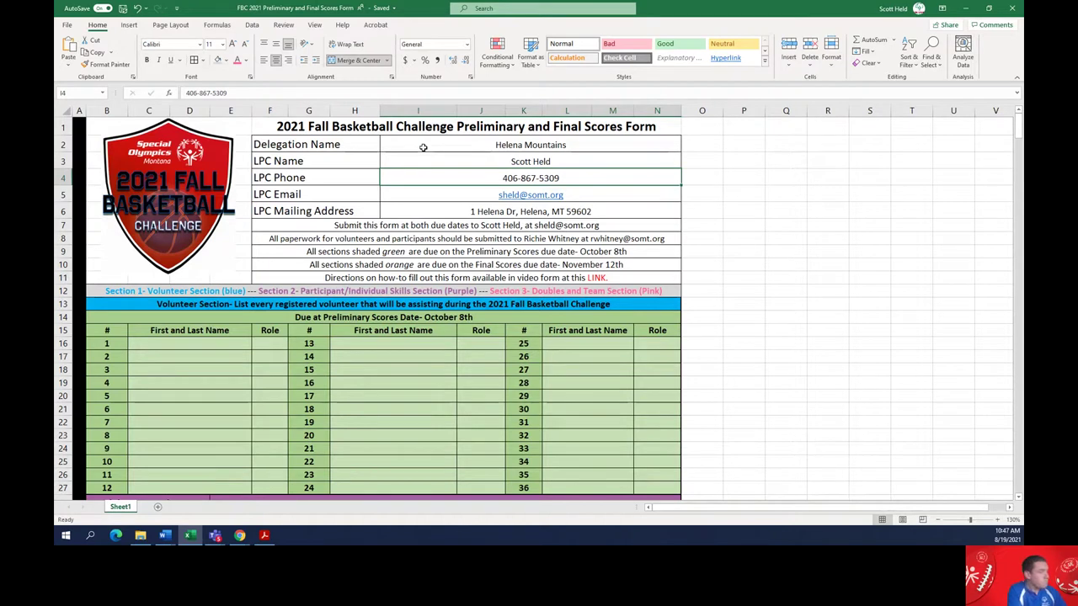
key(Down)
key(Down)
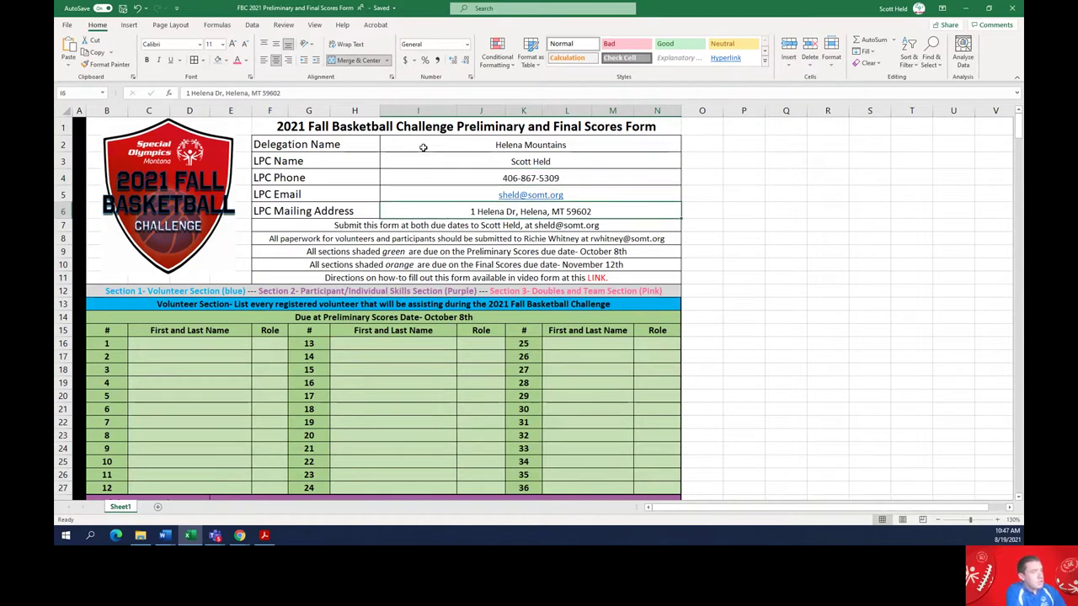
key(Down)
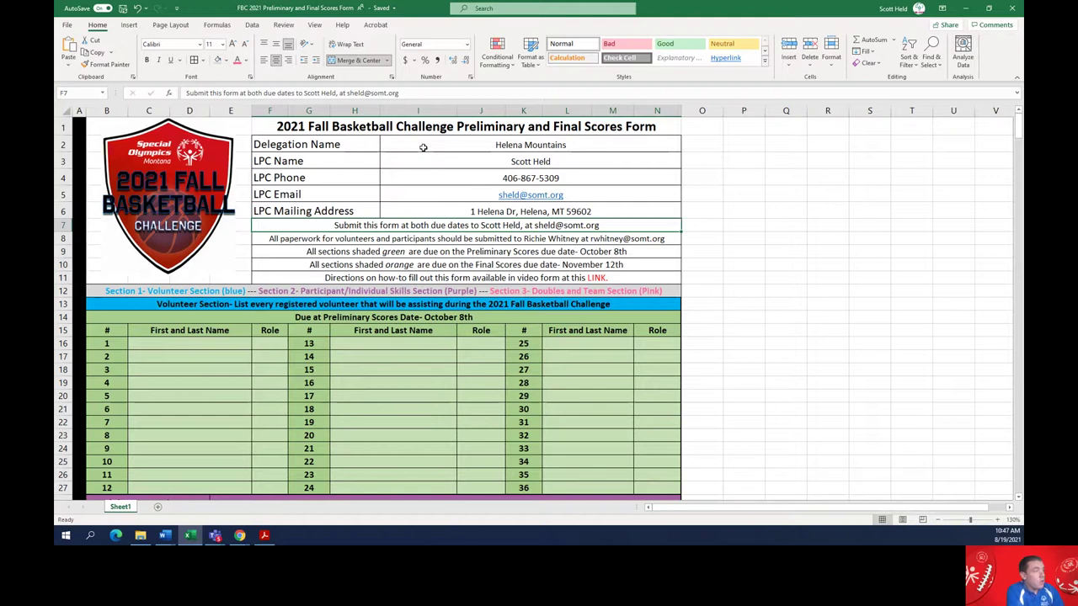
key(Down)
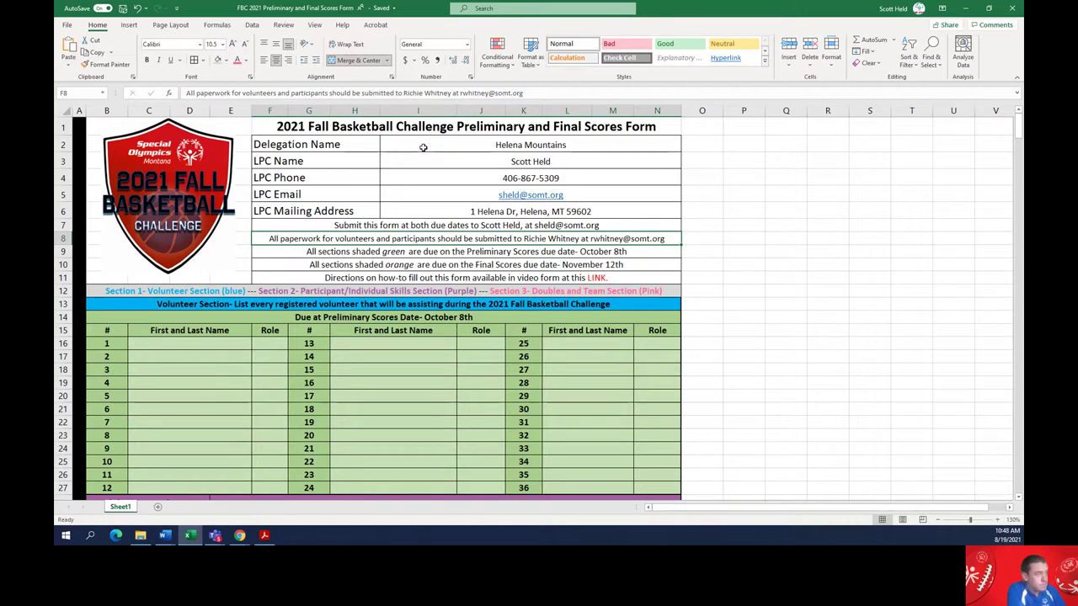
key(Down)
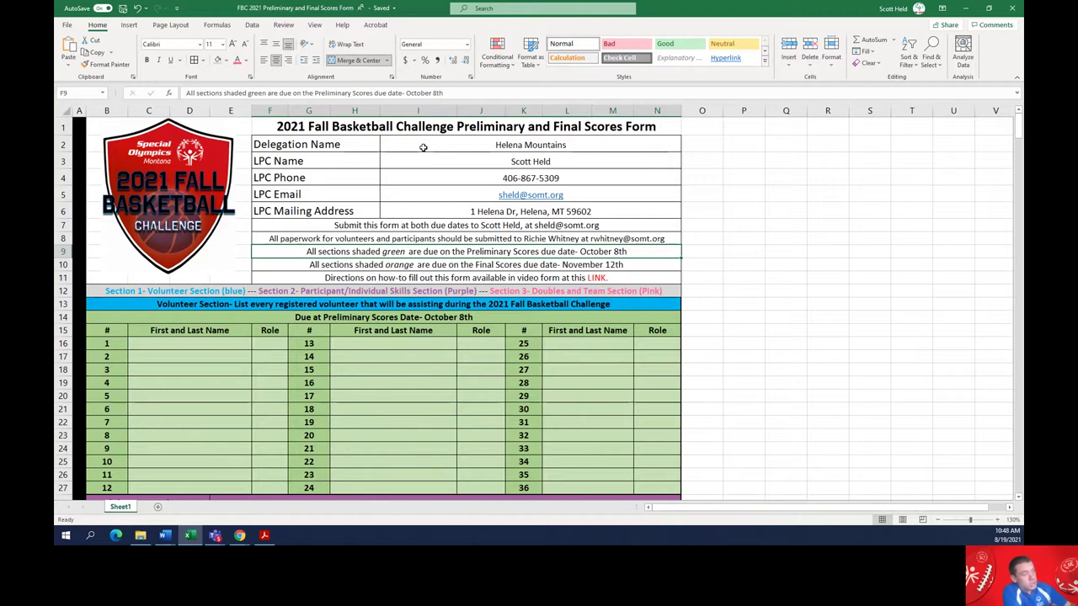
key(Down)
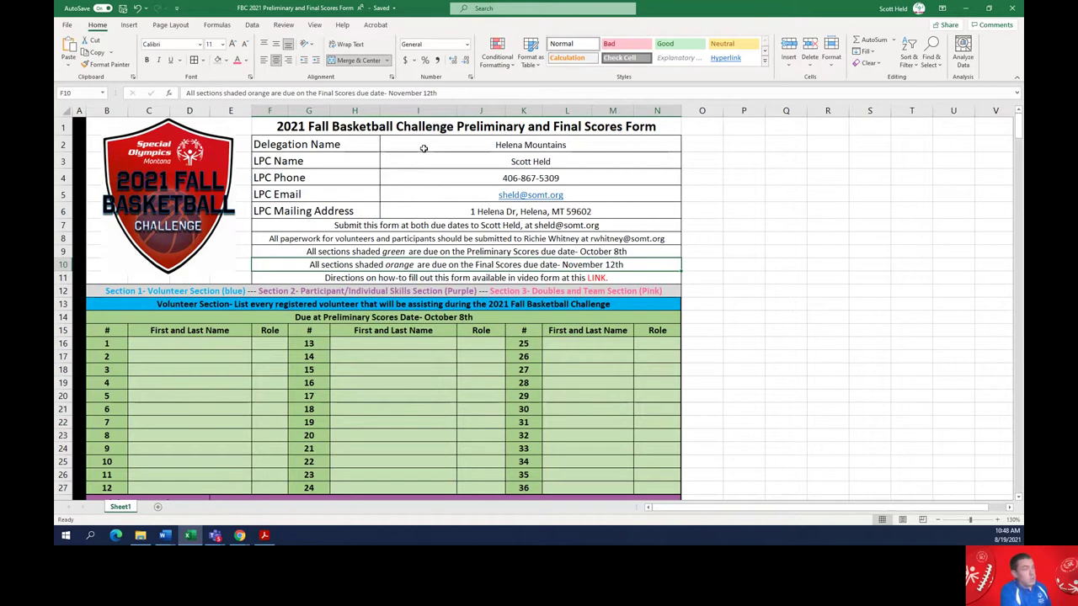
key(Down)
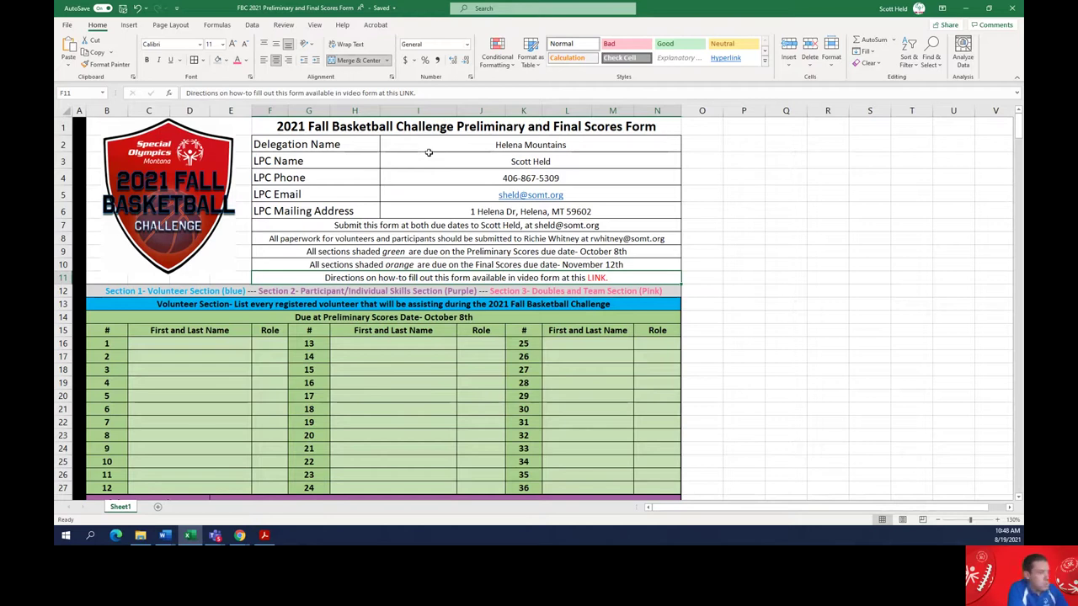
key(Down)
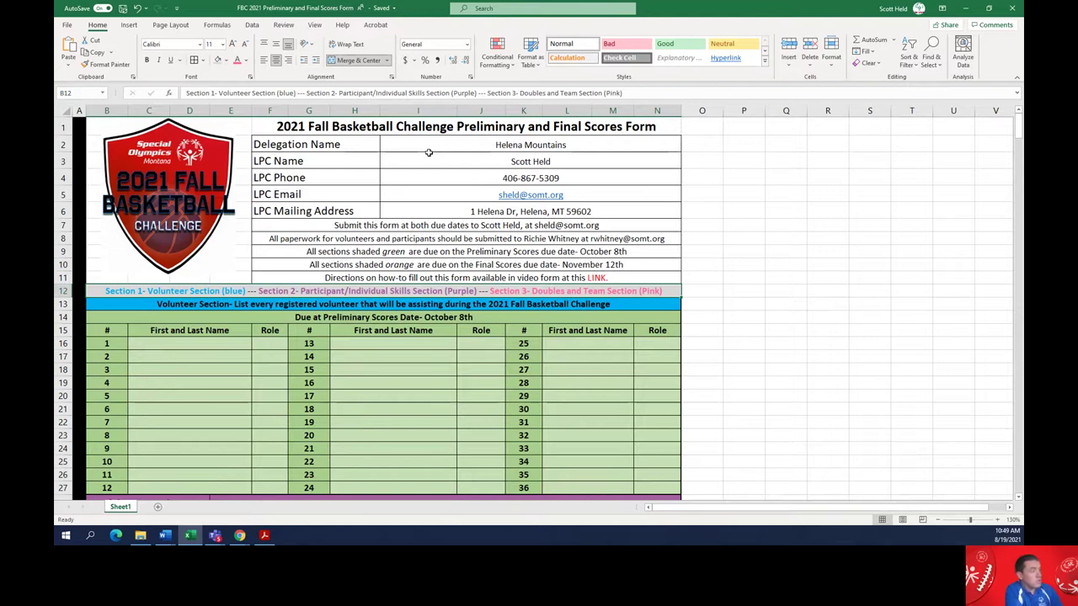
key(Down)
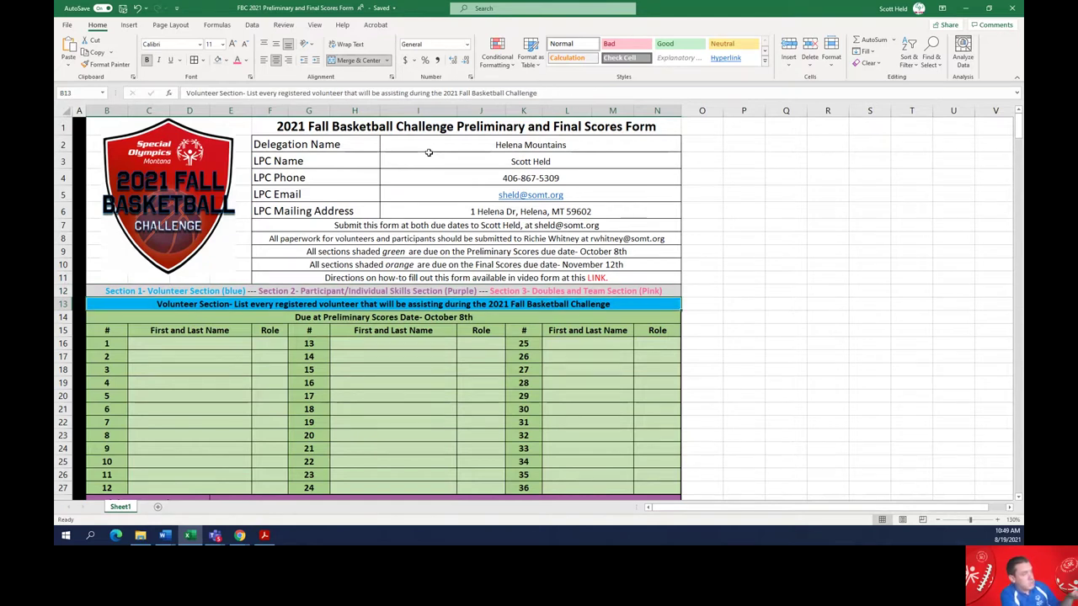
key(Up)
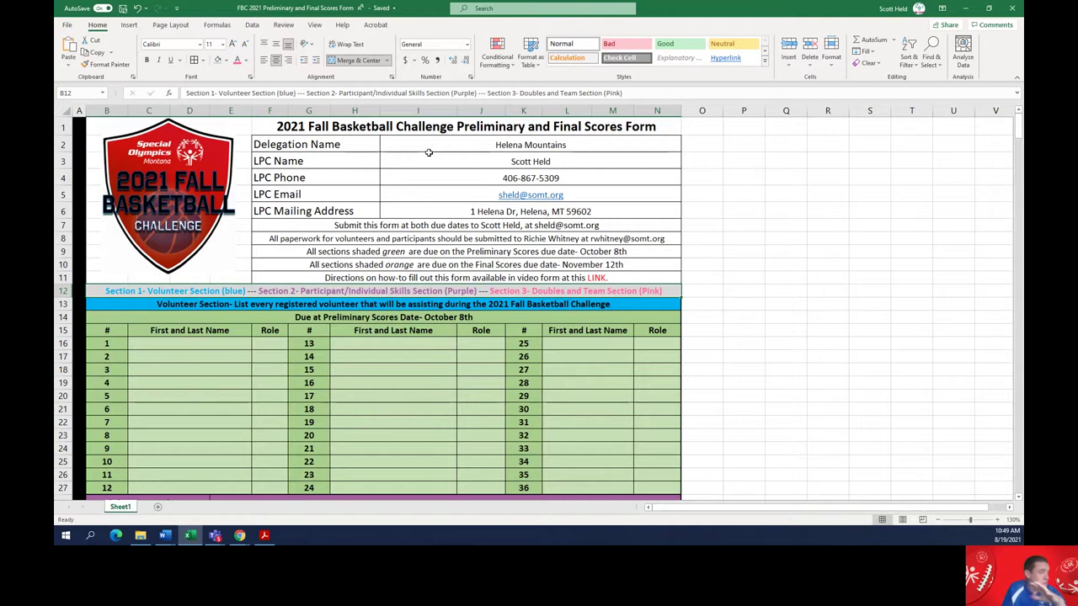
key(Down)
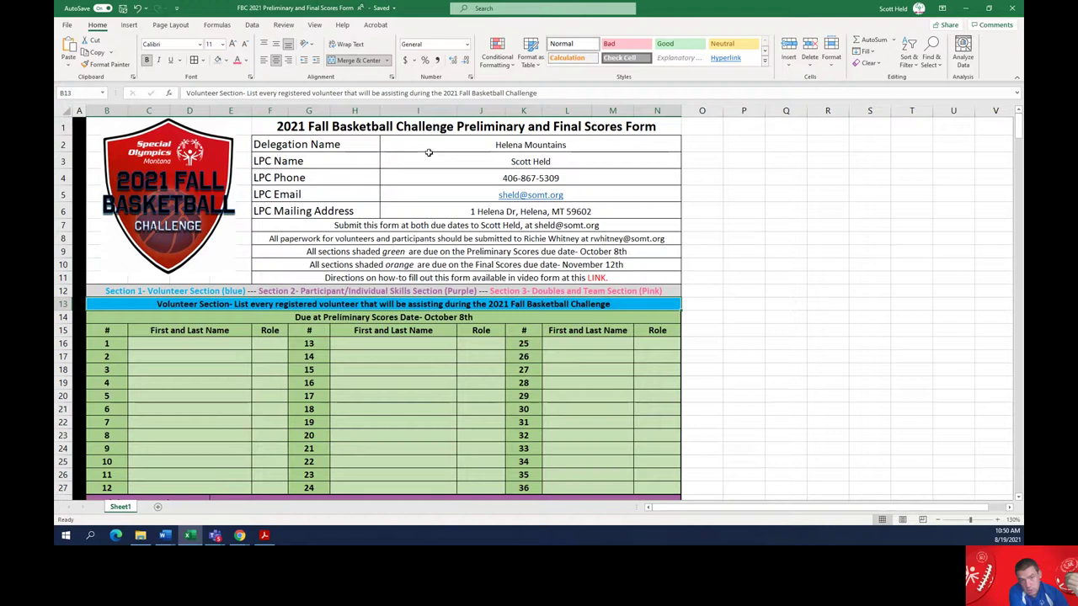
Fill volunteer row 1 with an example name and role Volunteer
key(Down)
key(Down)
key(Down)
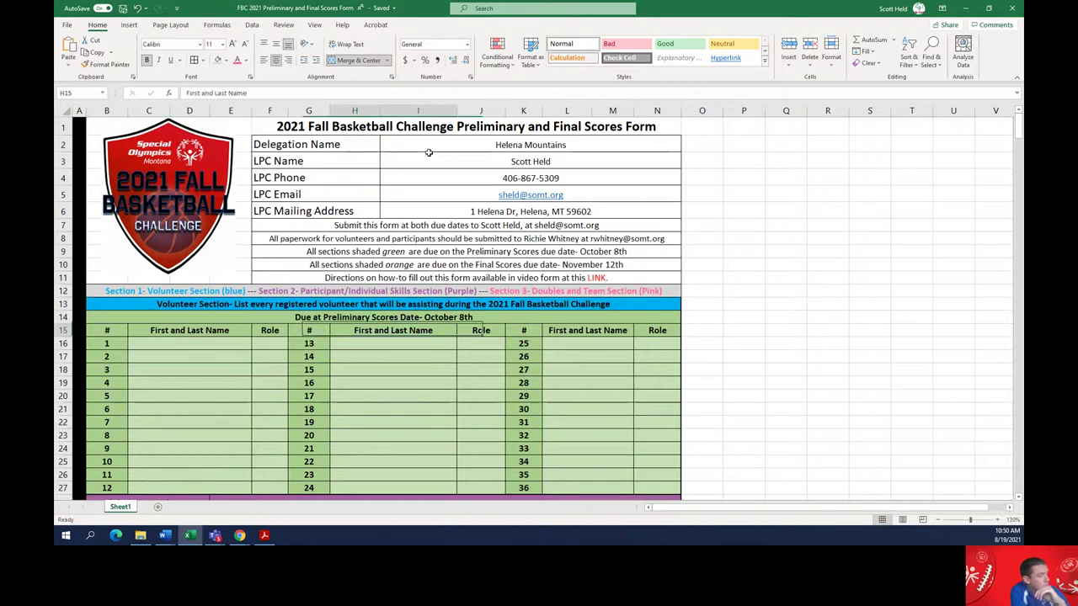
key(Left)
key(Left)
key(Left)
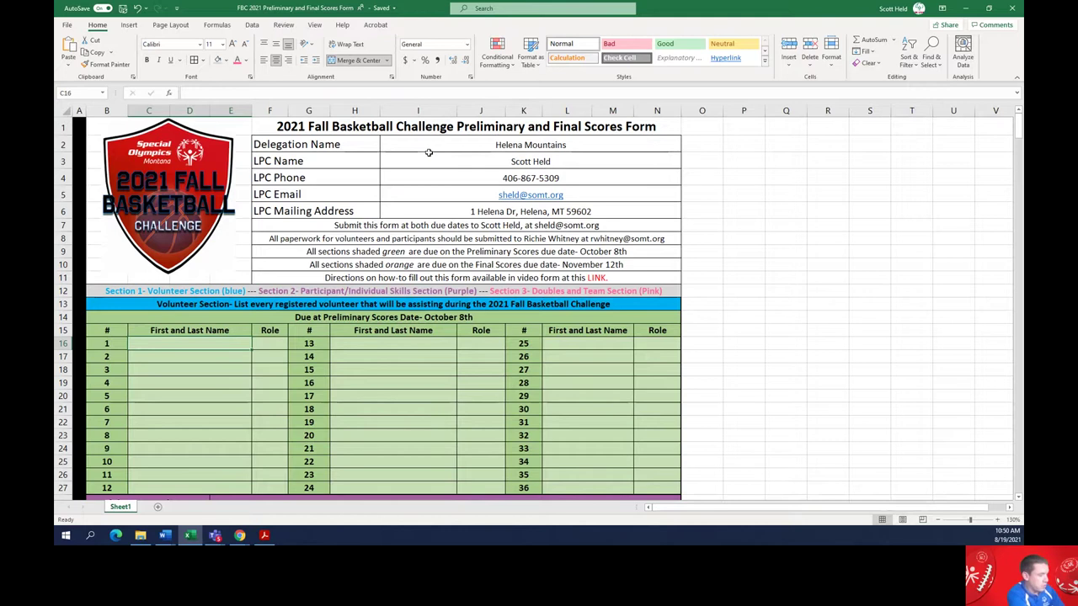
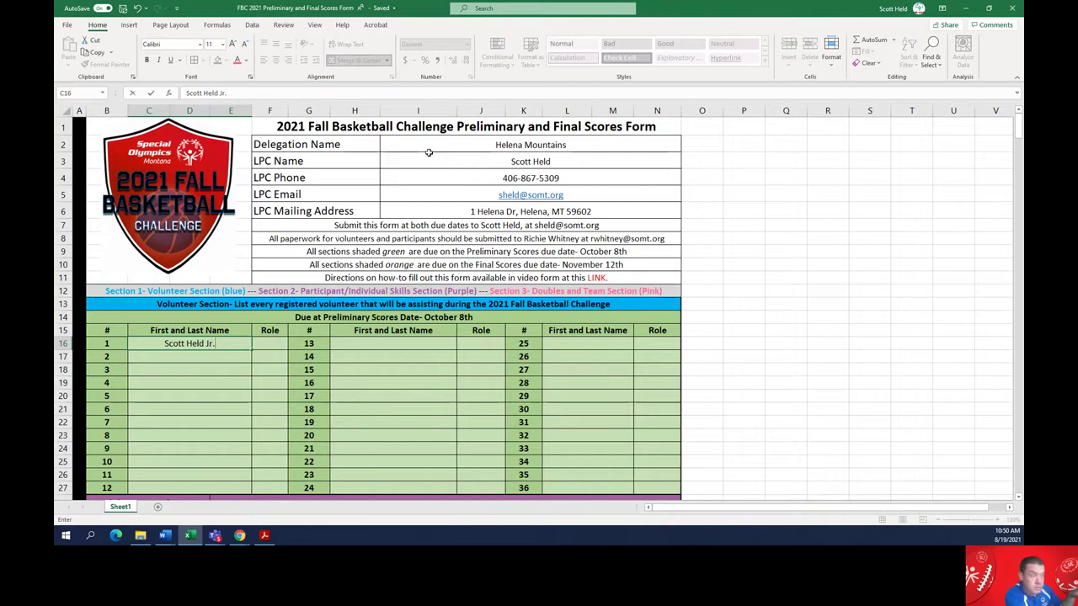
key(Tab)
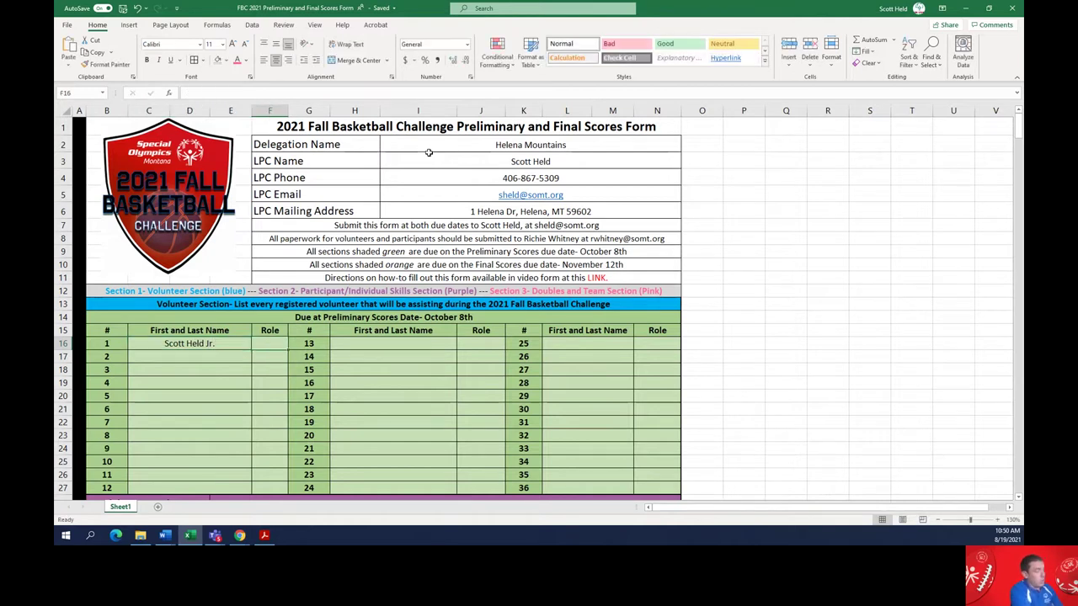
text(V)
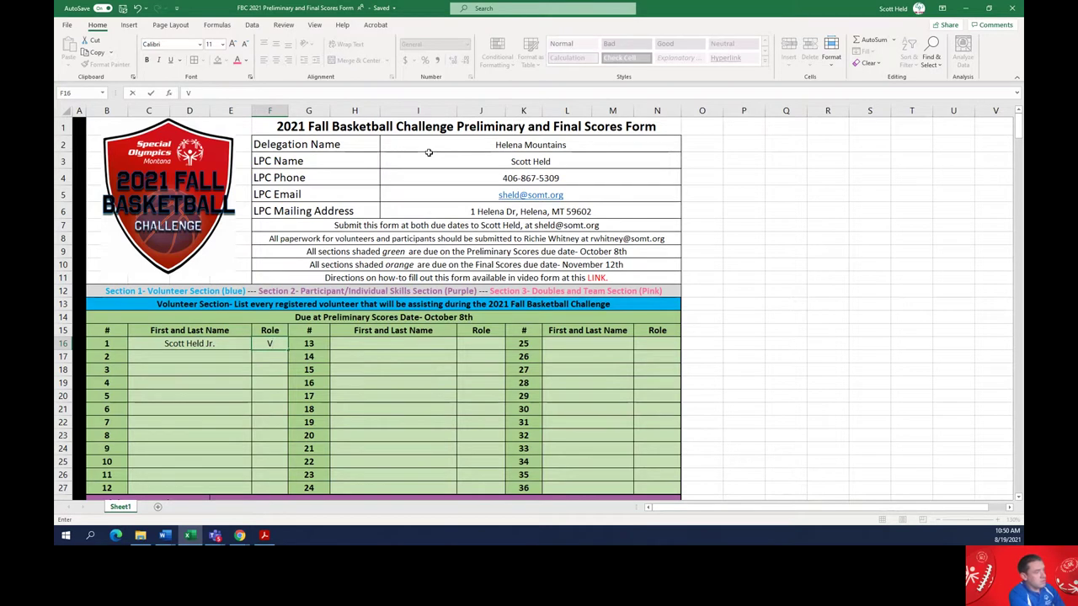
text(olunteer)
key(Return)
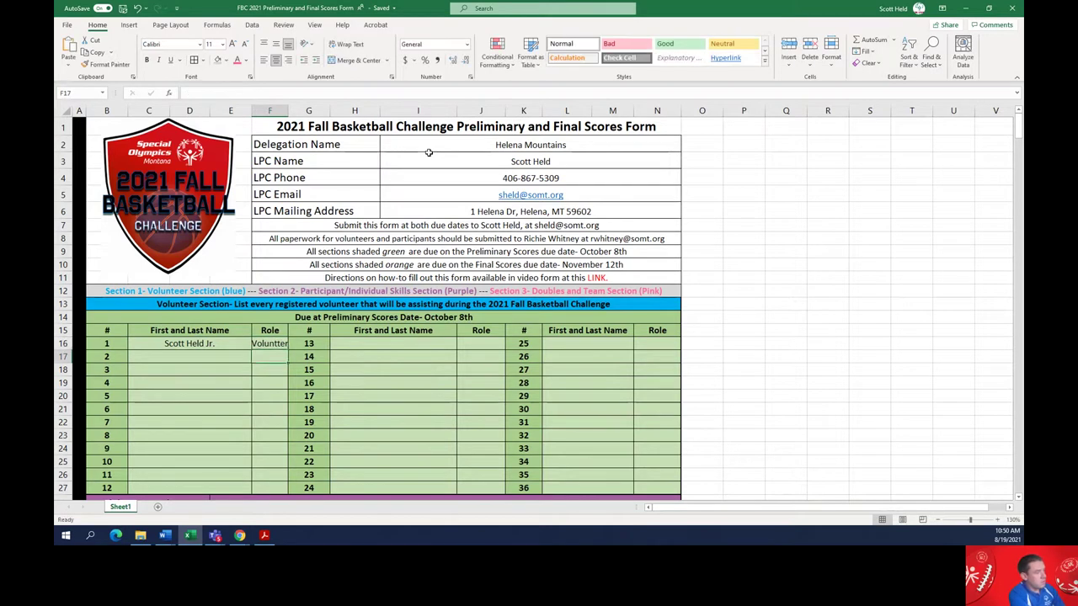
key(Up)
text(Volunteer)
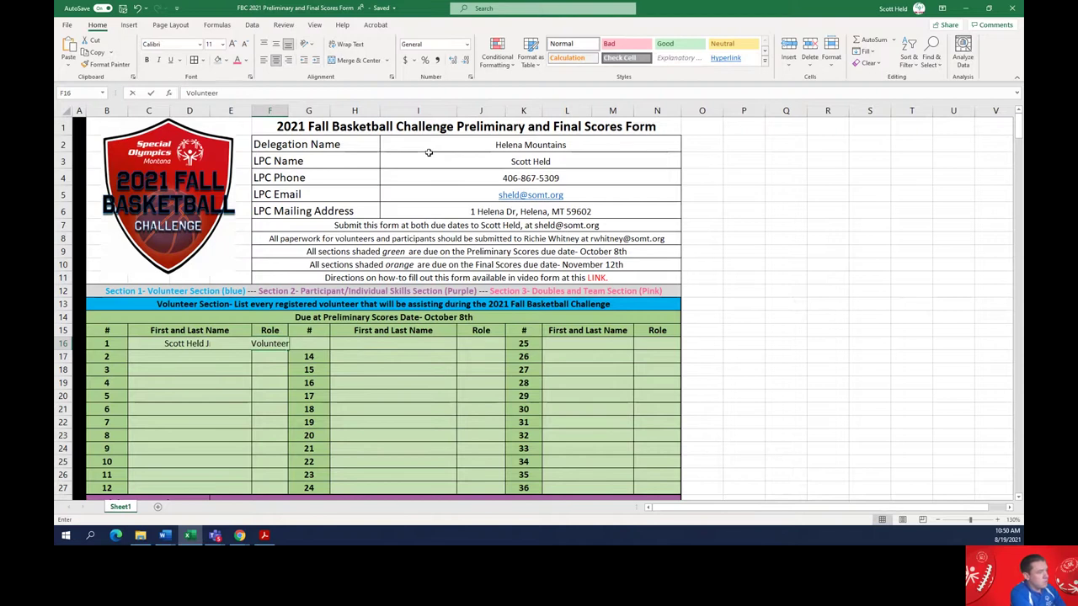
key(Return)
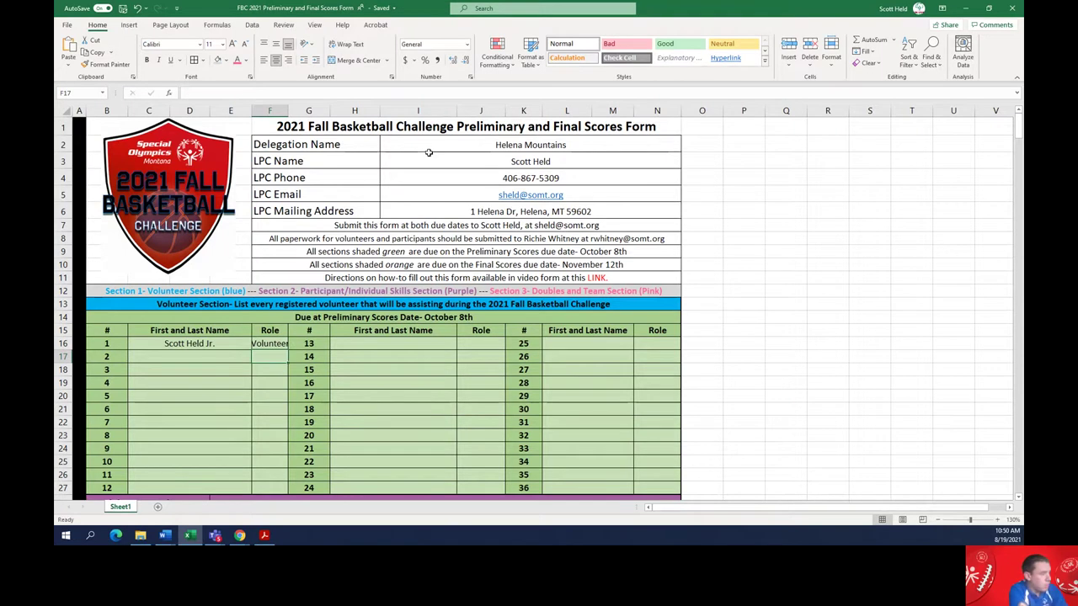
Fill volunteer row 2 with another example name and role Coach
key(Left)
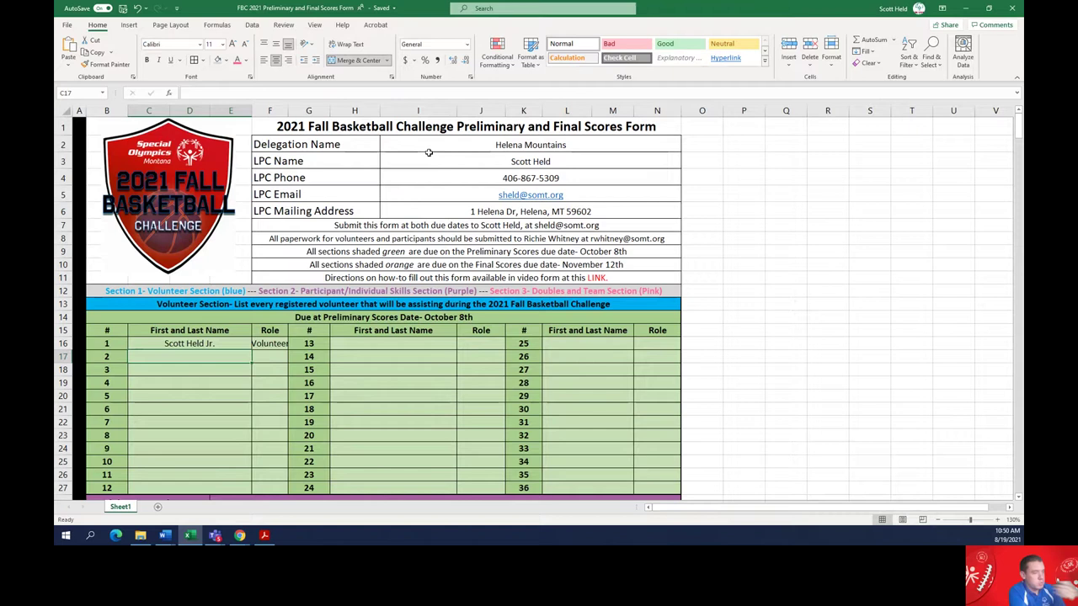
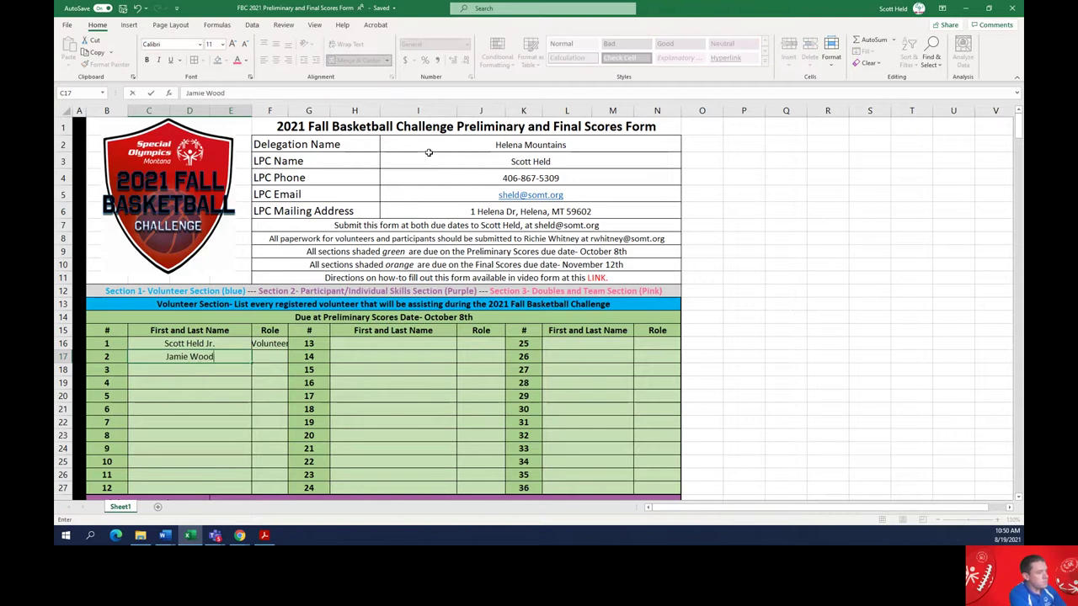
key(Tab)
text(Coach)
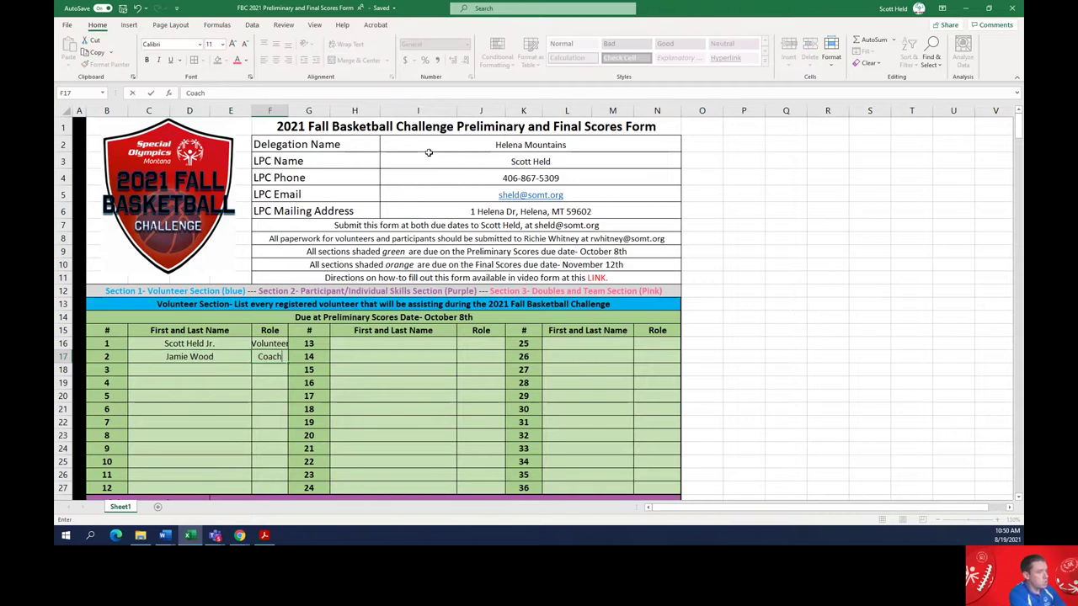
key(Return)
Move back up to the preliminary due-date line and save the workbook
key(Down)
key(Down)
key(Down)
key(Down)
key(Down)
key(Down)
key(Down)
key(Down)
key(Down)
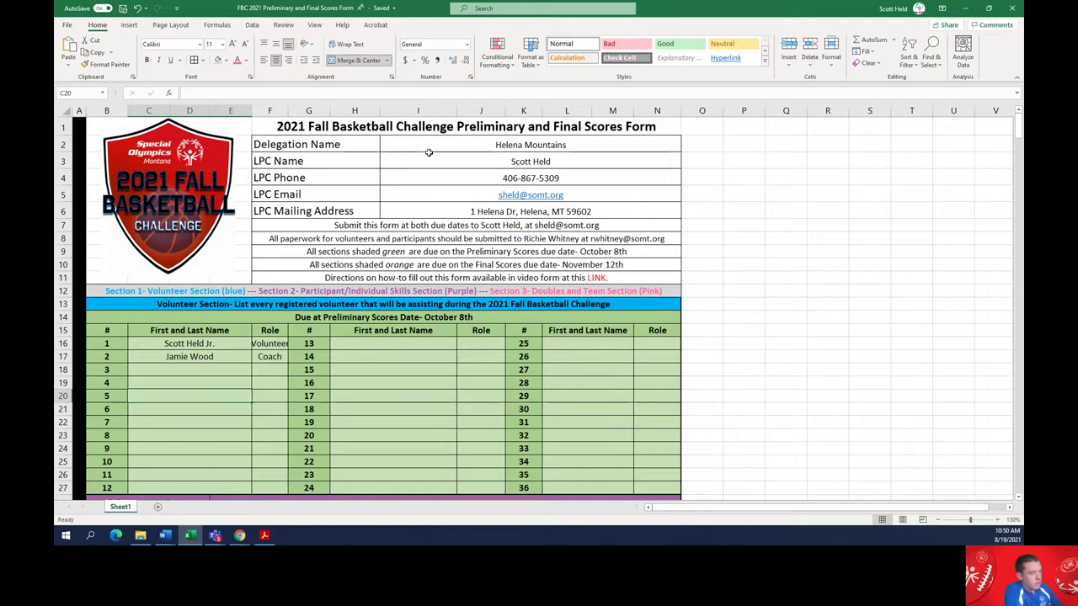
key(Tab)
key(Tab)
key(Tab)
key(Tab)
key(Tab)
key(Tab)
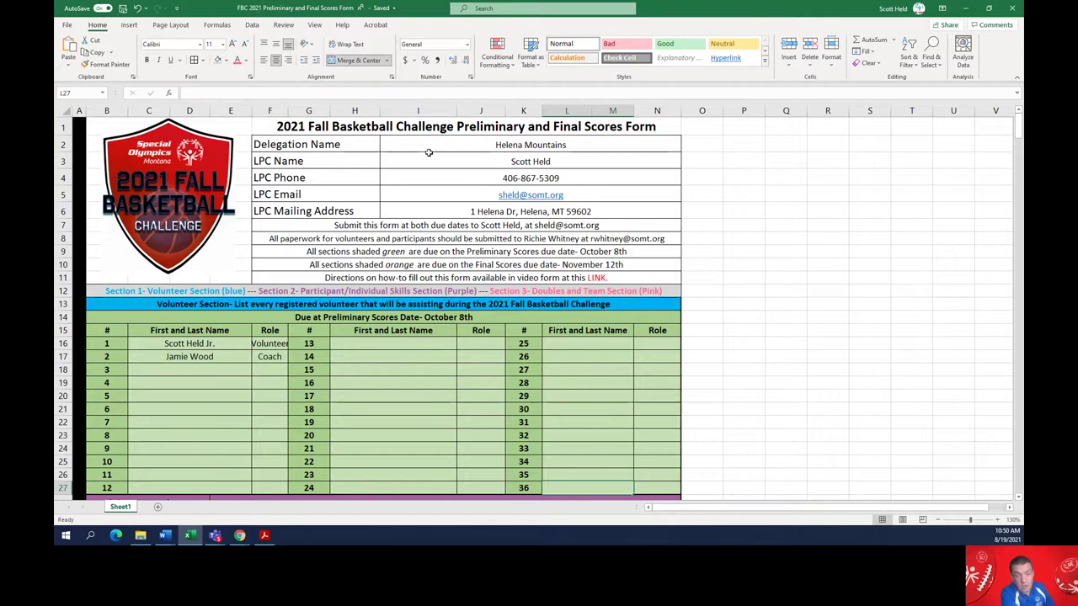
key(Up)
key(Up)
key(Up)
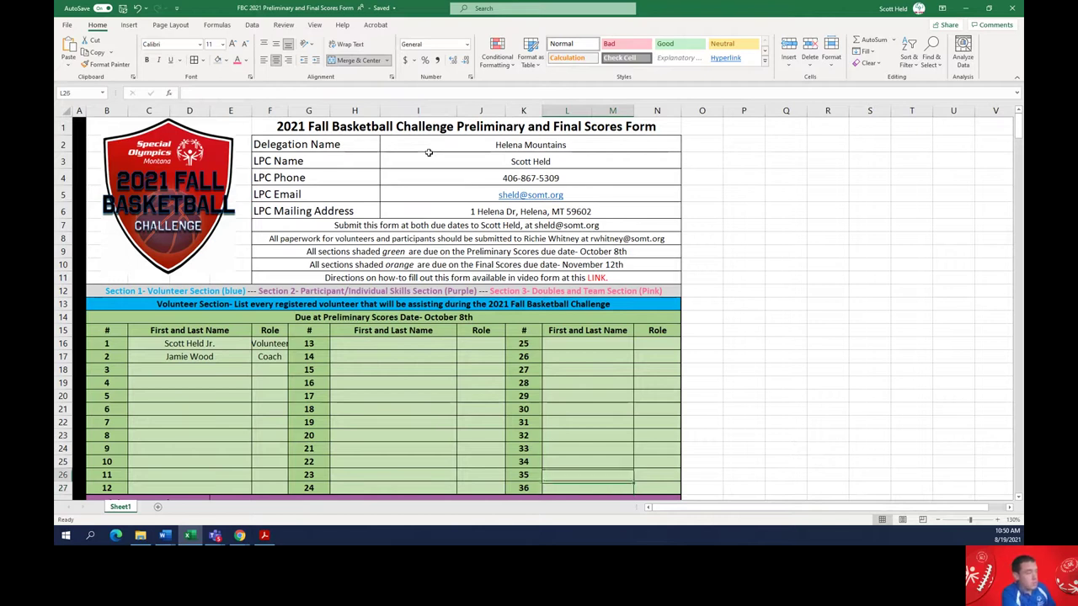
key(Left)
key(Left)
key(Up)
key(Up)
key(Up)
key(Up)
key(Up)
key(Up)
key(Up)
key(Up)
key(Up)
key(Up)
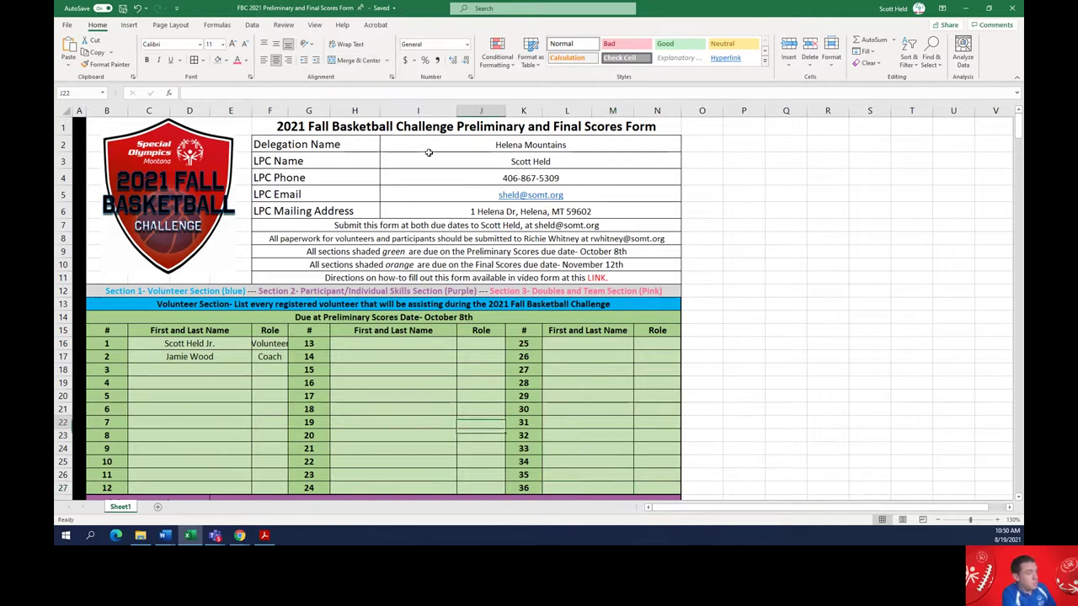
key(alt+h)
key(m)
key(c)
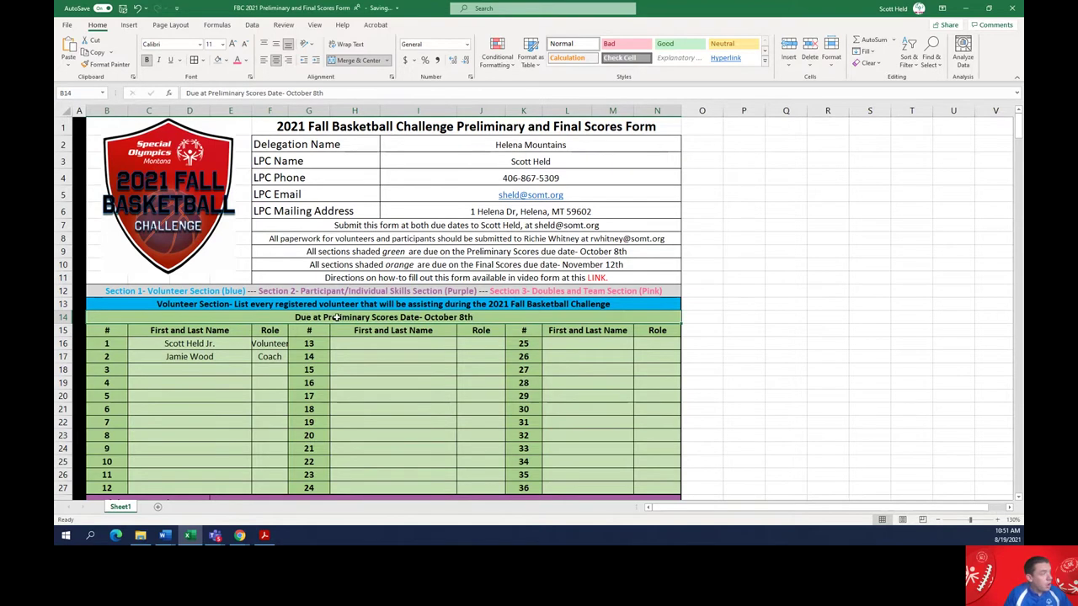
Scroll down to the Participant Section heading around row 28
scroll(336, 317, down, 2)
scroll(336, 317, down, 2)
scroll(278, 303, down, 1)
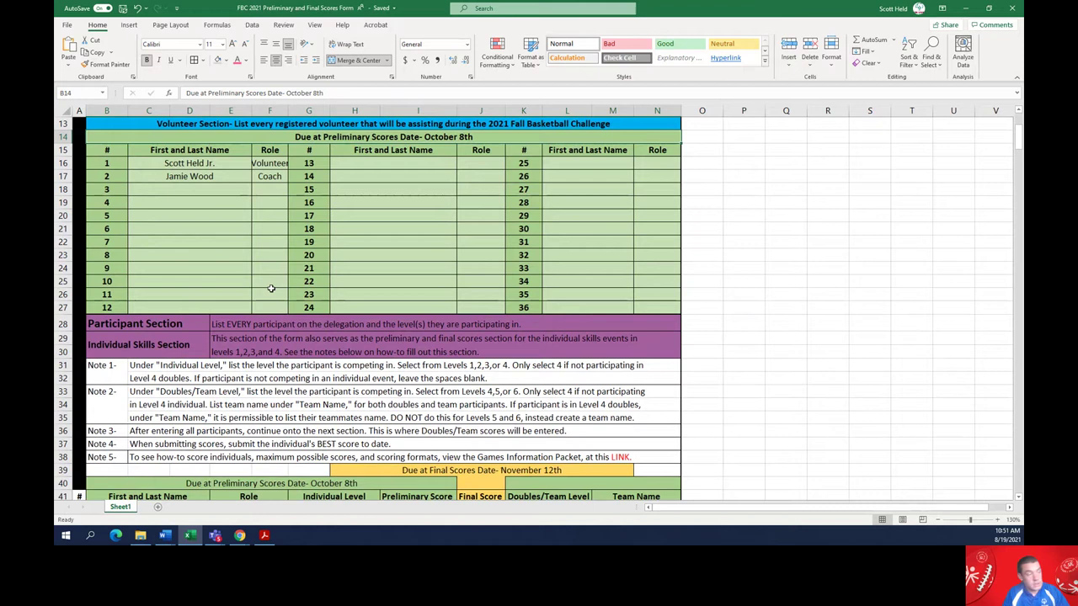
click(126, 324)
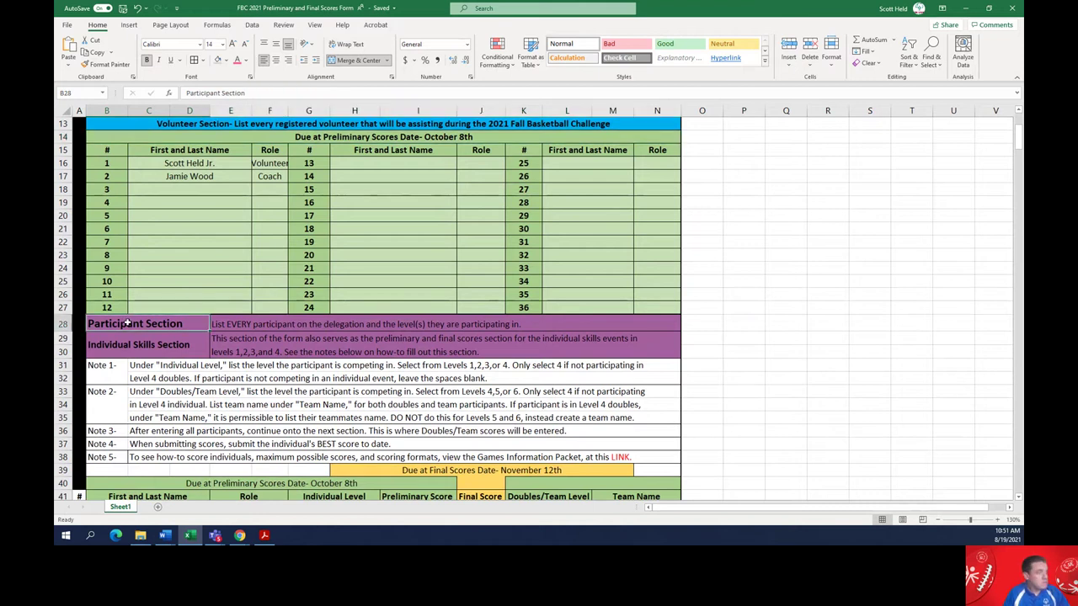
Zoom the sheet to 150% and review the Participant and Individual Skills section notes
click(998, 520)
click(999, 521)
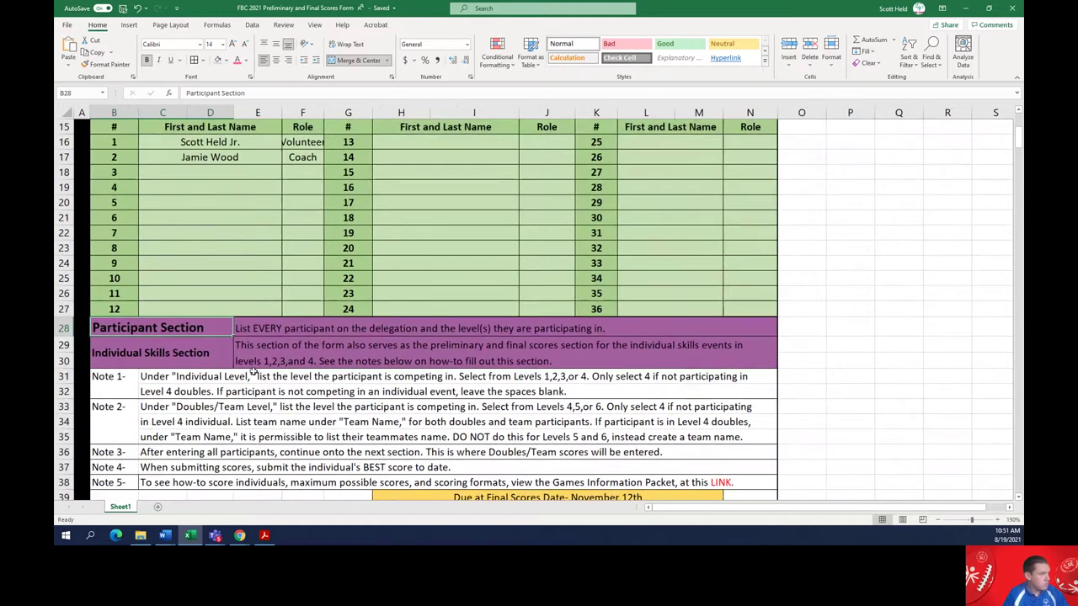
click(111, 356)
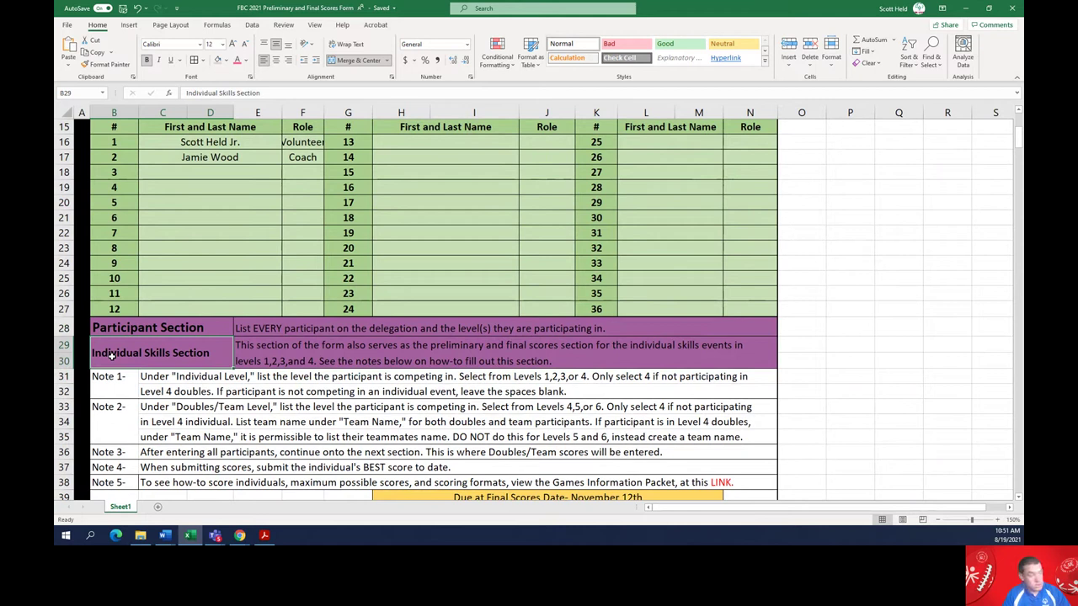
click(113, 330)
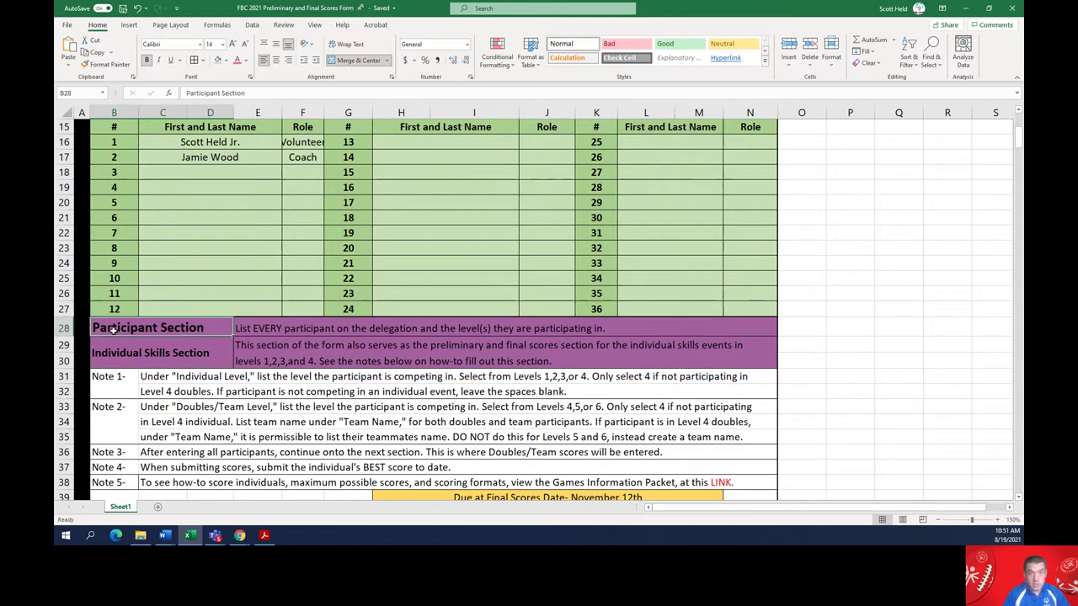
click(122, 361)
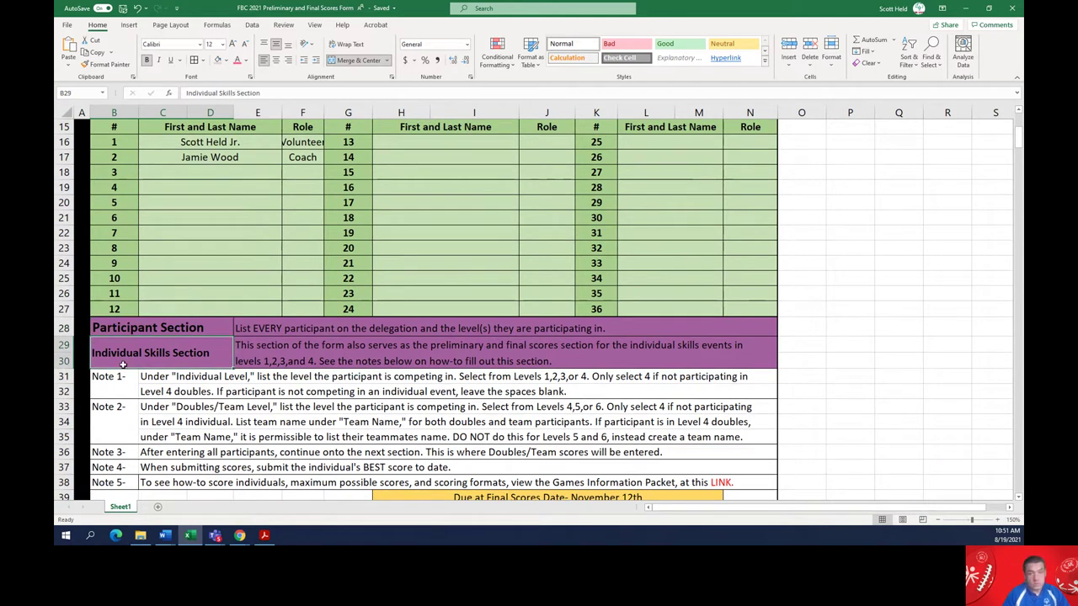
click(245, 329)
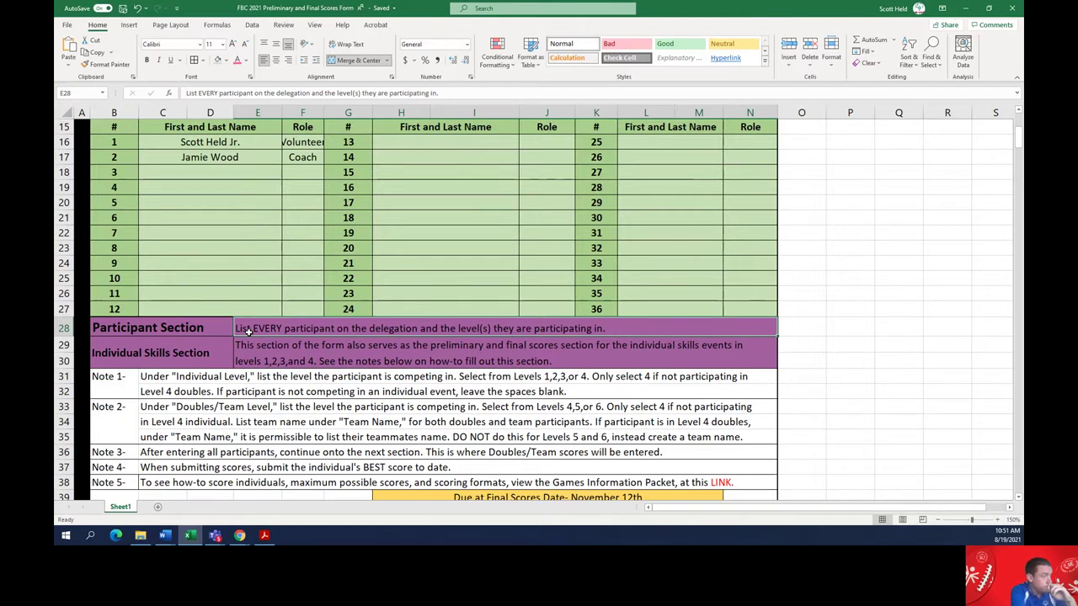
key(Down)
key(Left)
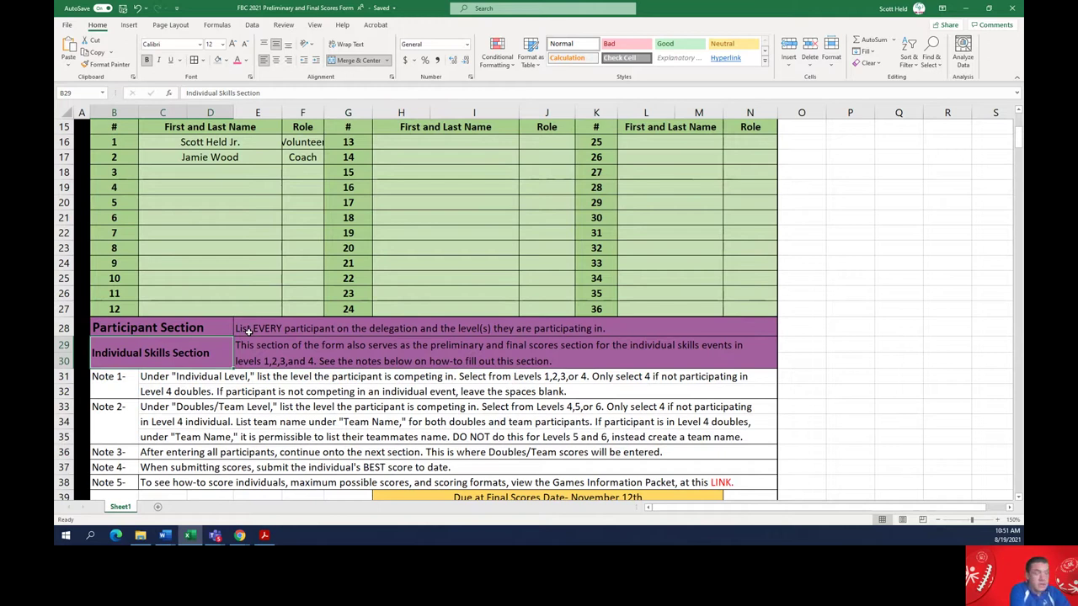
key(Right)
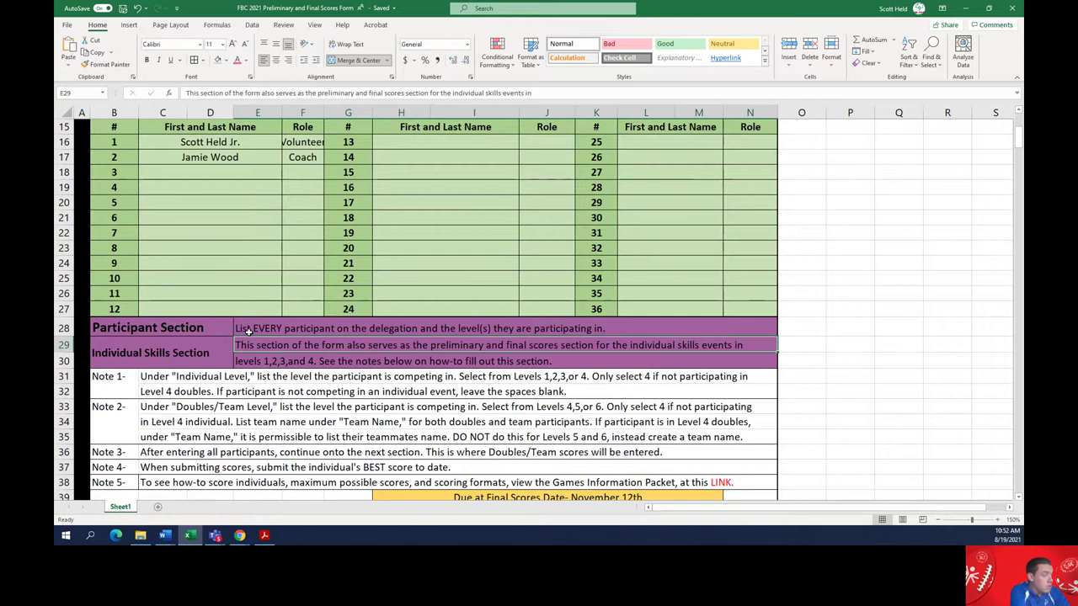
key(Down)
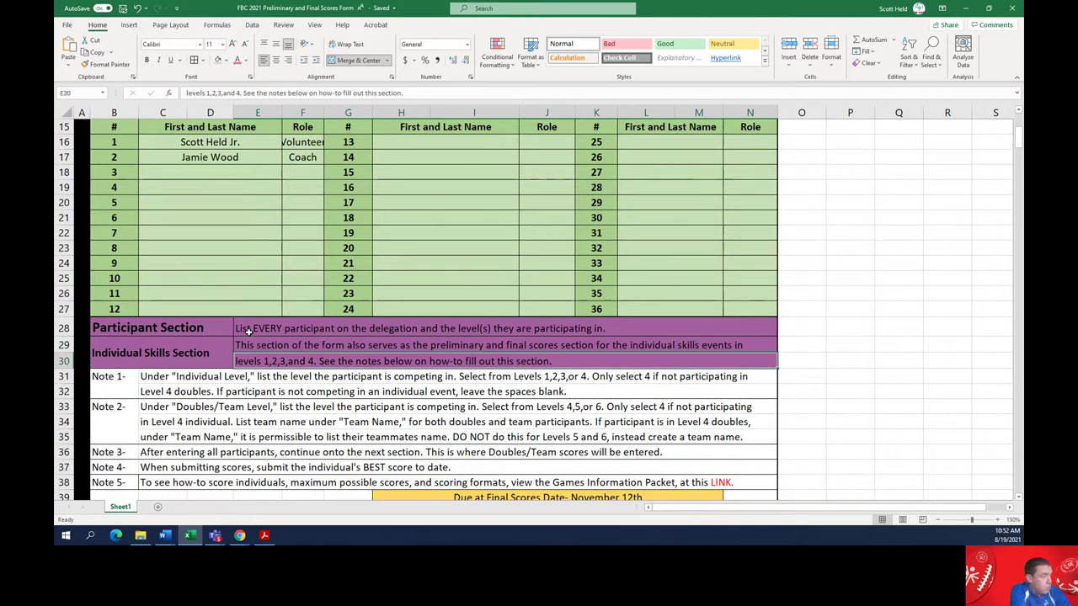
key(Left)
key(Down)
key(Down)
key(Left)
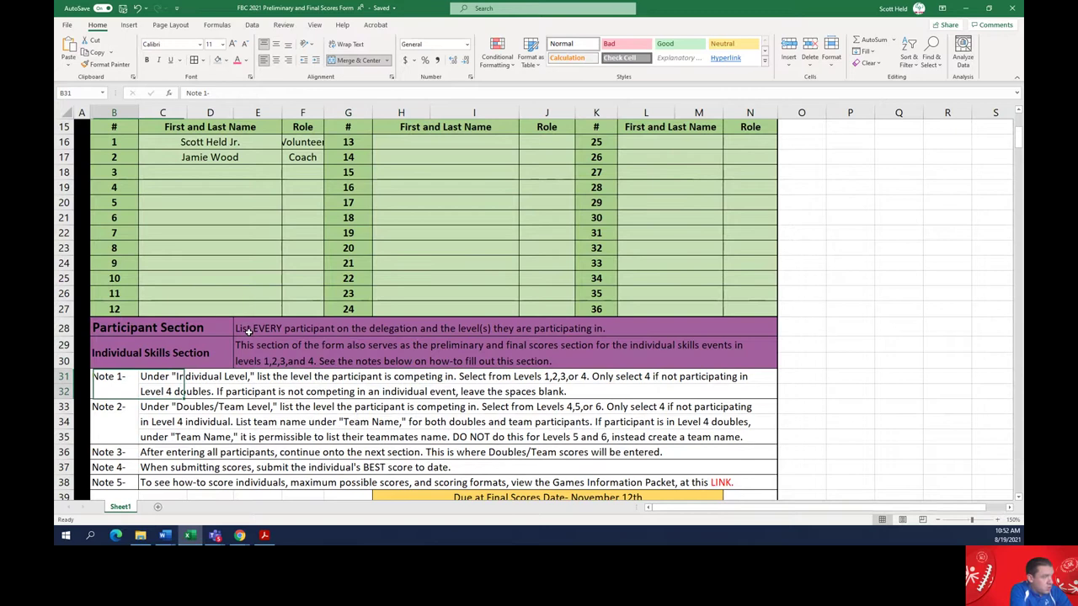
key(Down)
key(Down)
key(Down)
key(Down)
key(Down)
key(Down)
key(Down)
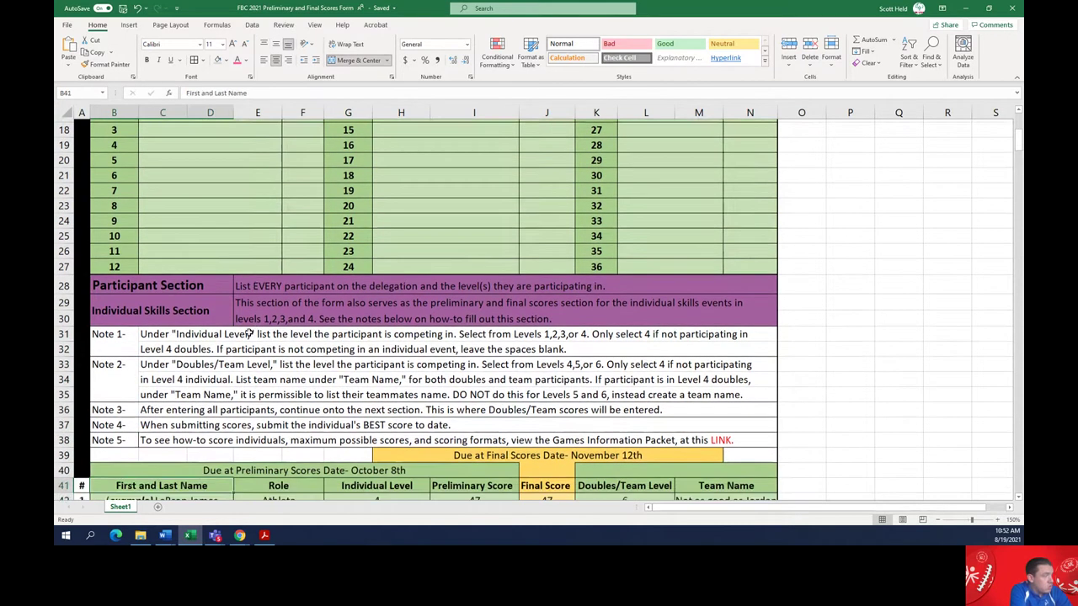
key(Up)
key(Up)
key(Up)
key(Up)
key(Up)
key(Up)
key(Up)
key(Right)
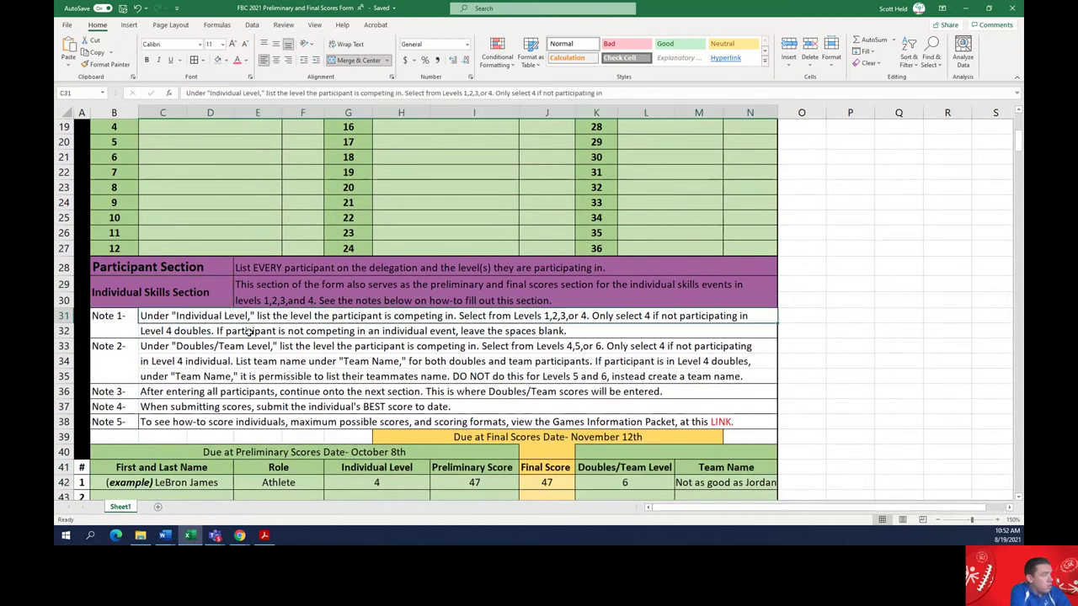
key(Down)
key(Down)
key(Down)
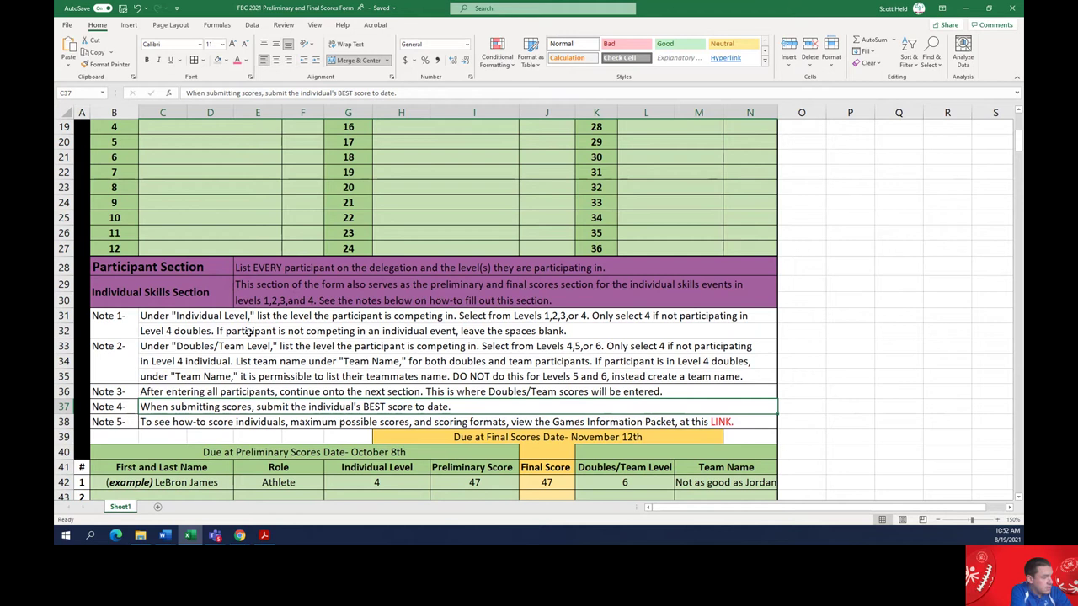
key(Down)
key(Down)
key(Down)
key(Down)
key(Right)
key(Right)
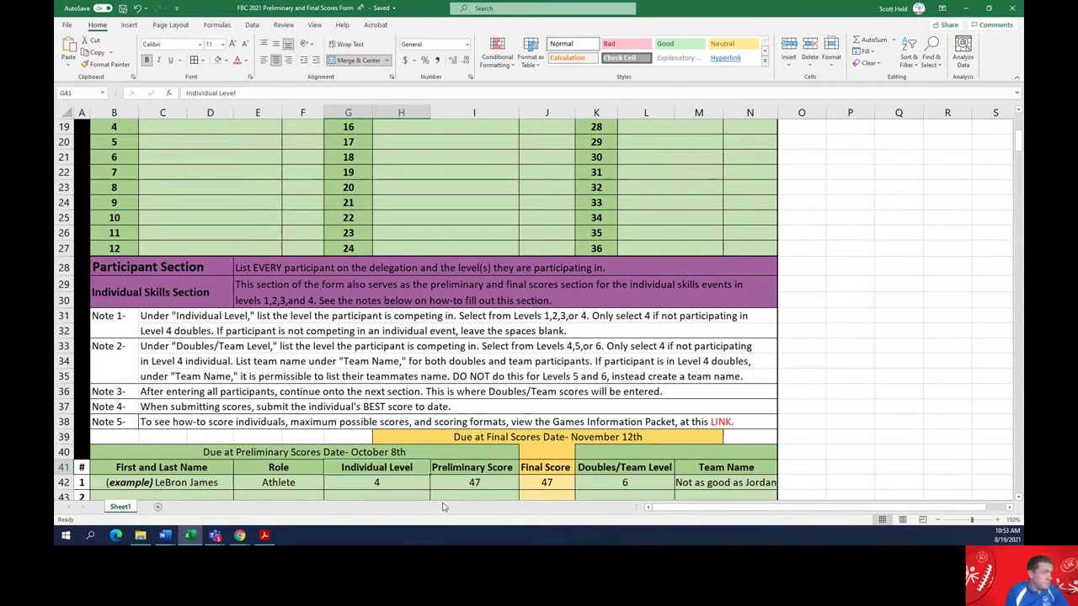
click(277, 331)
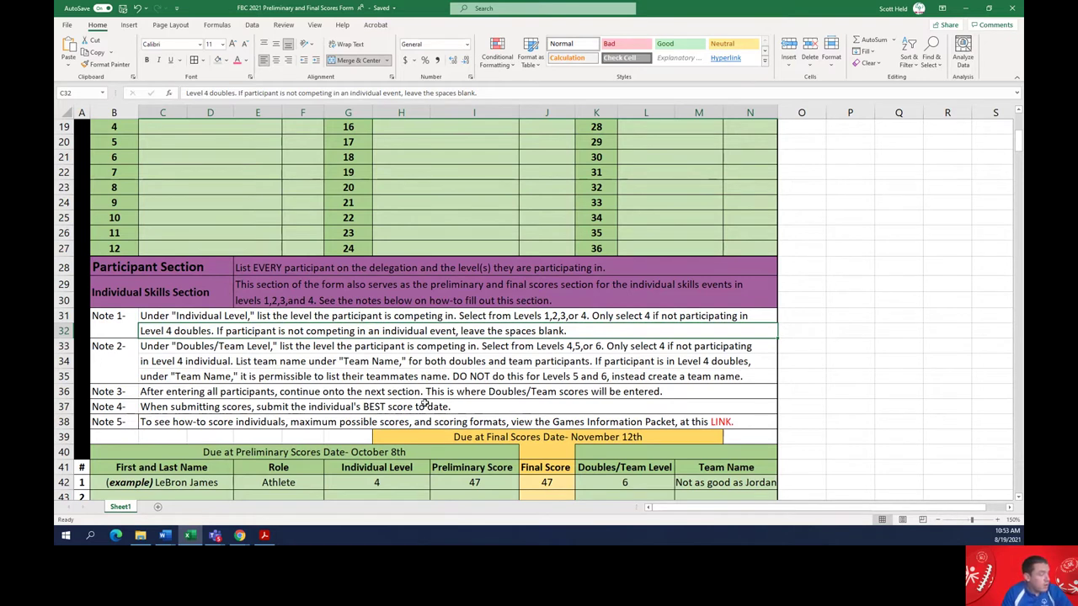
scroll(443, 428, down, 1)
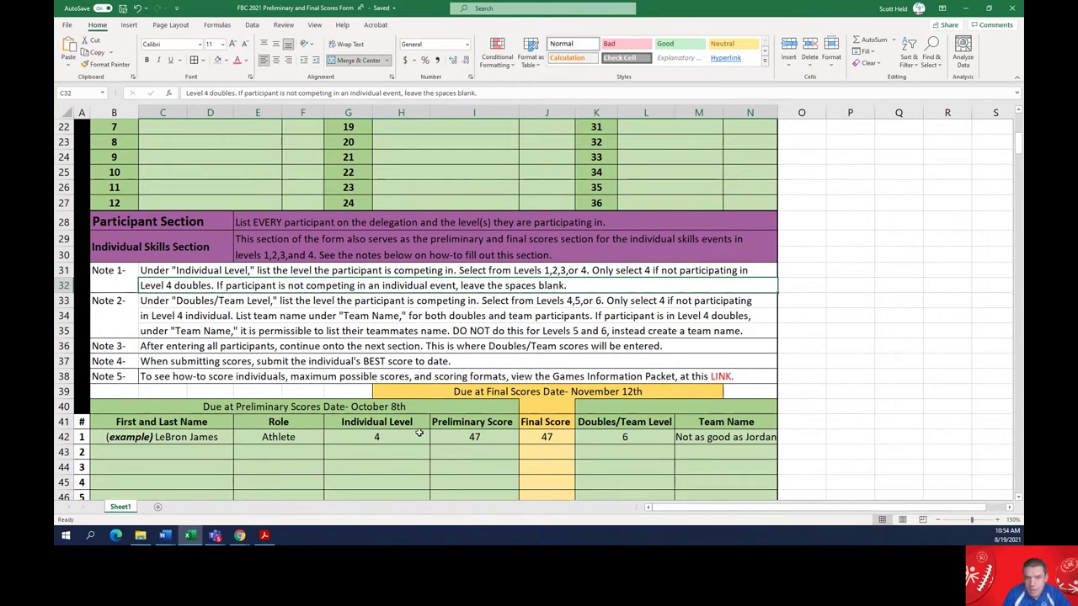
click(165, 301)
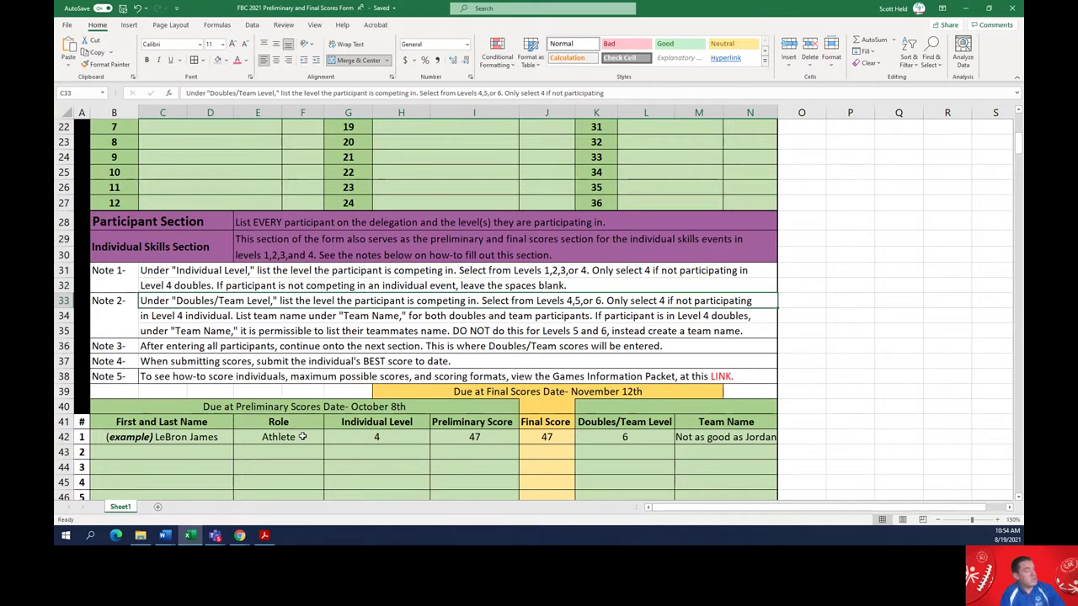
click(619, 421)
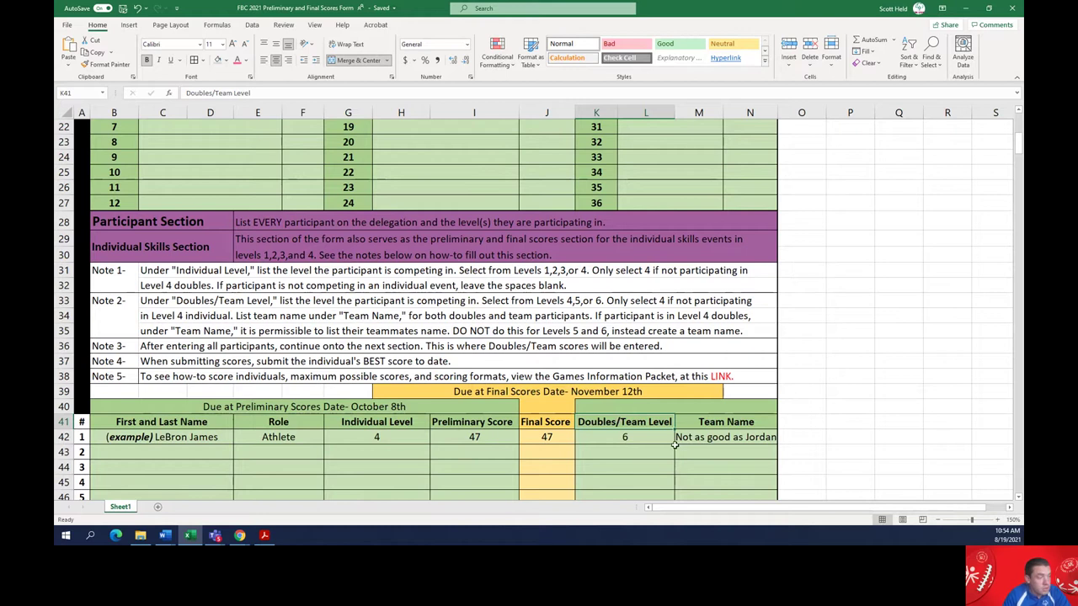
click(615, 437)
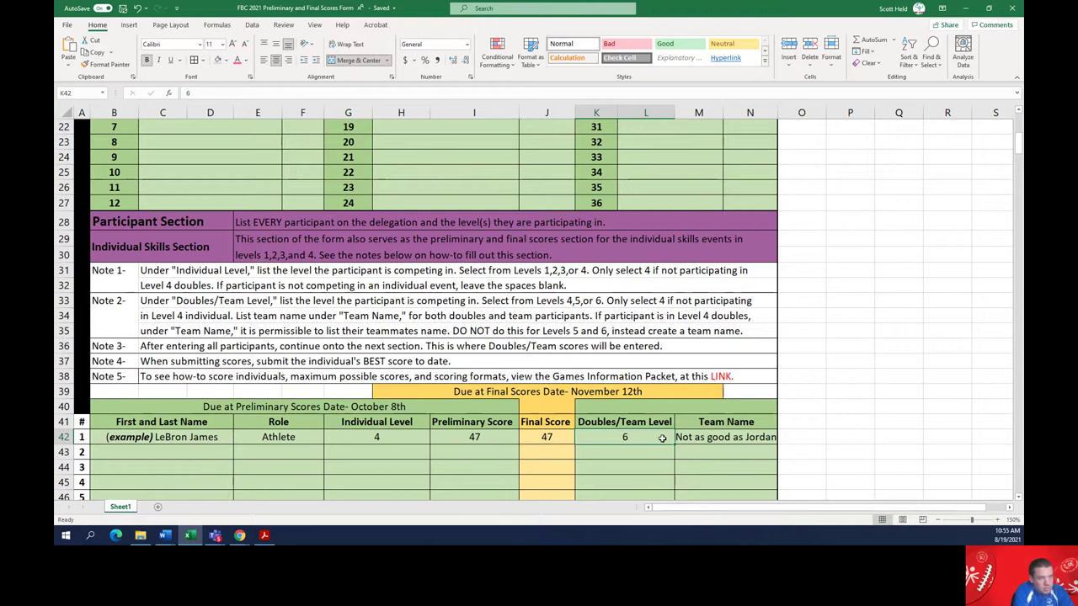
key(Left)
key(Left)
key(Left)
key(Left)
key(Left)
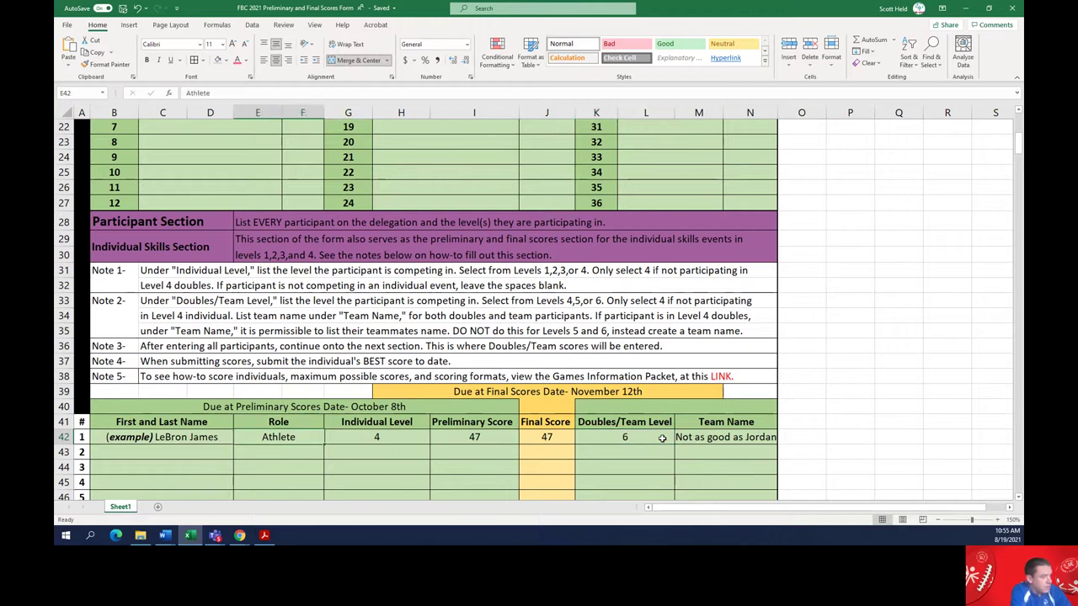
key(Right)
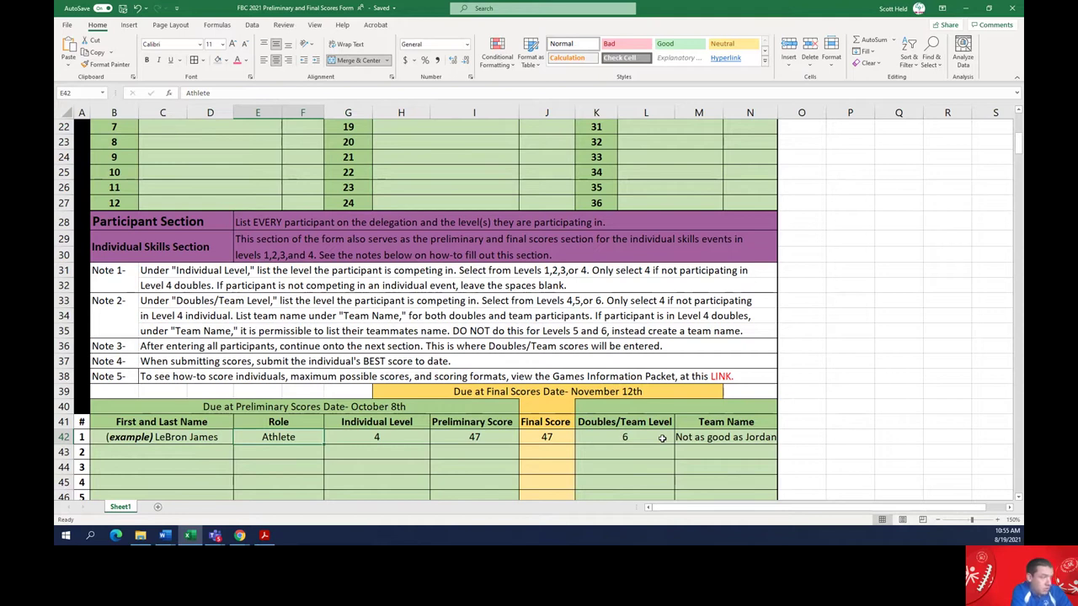
key(Right)
key(Right)
key(Right)
key(Right)
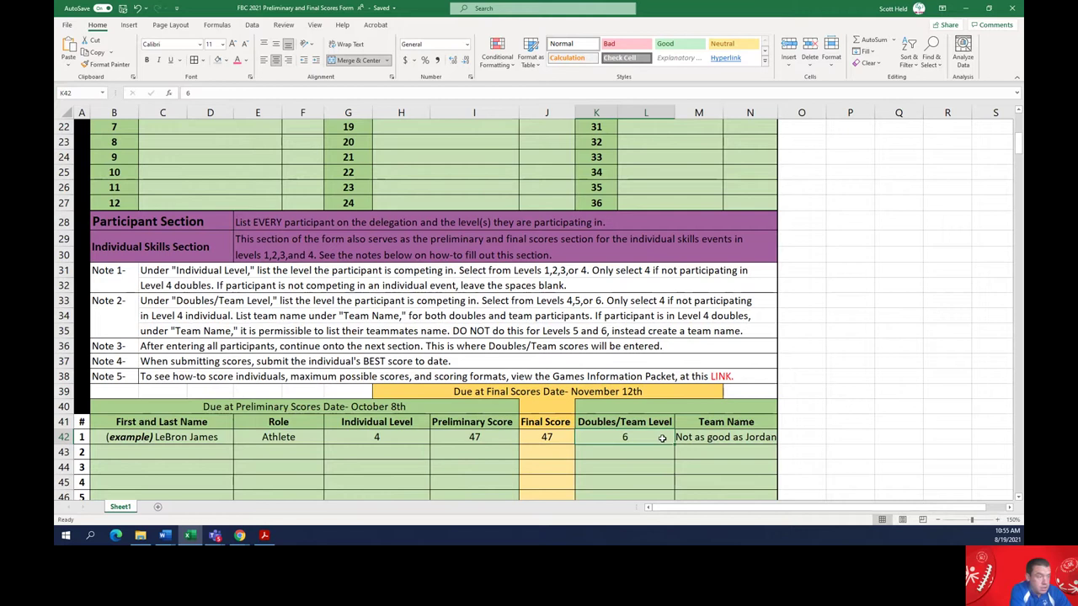
key(Right)
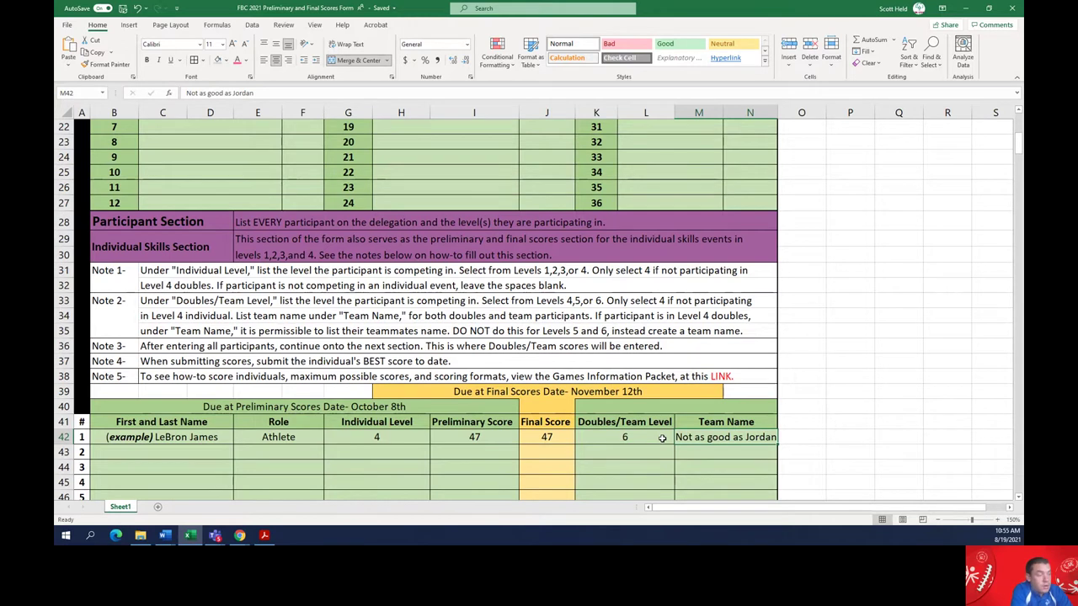
key(Left)
key(Up)
key(Right)
key(Right)
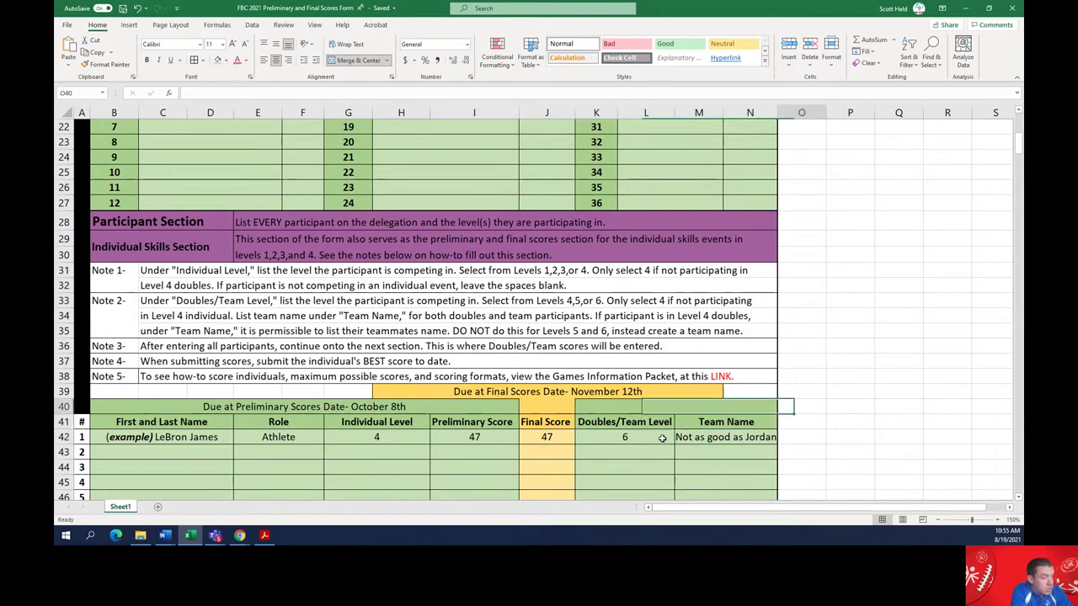
key(Left)
key(Left)
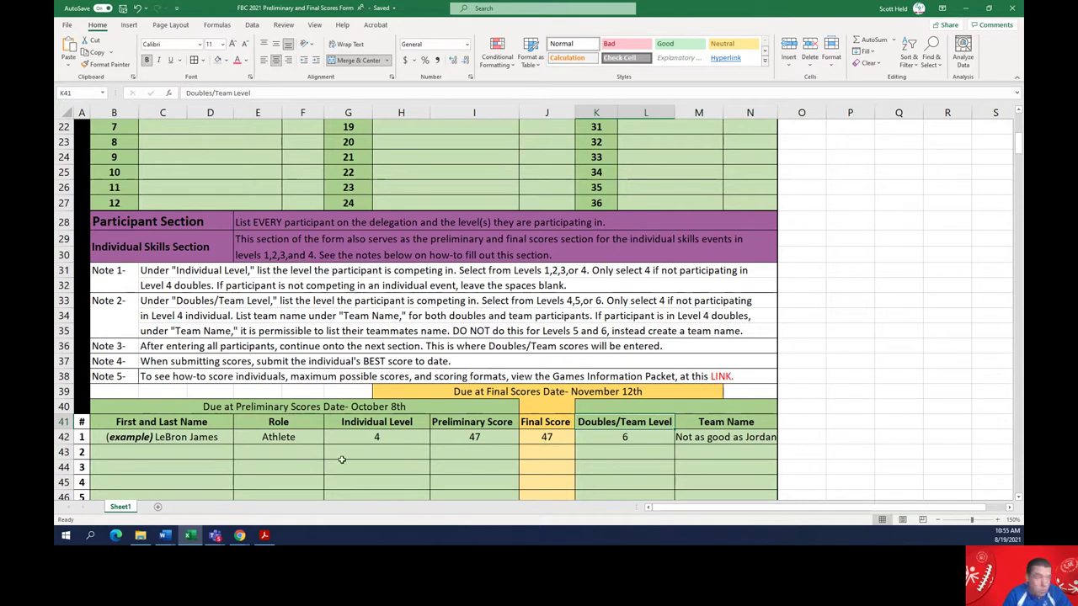
click(114, 346)
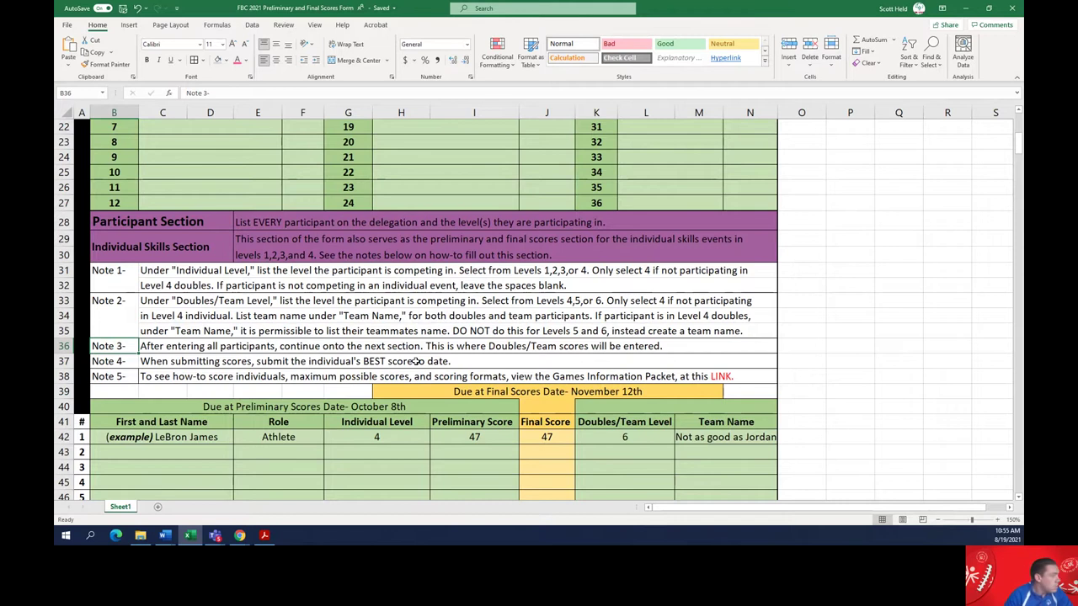
click(182, 361)
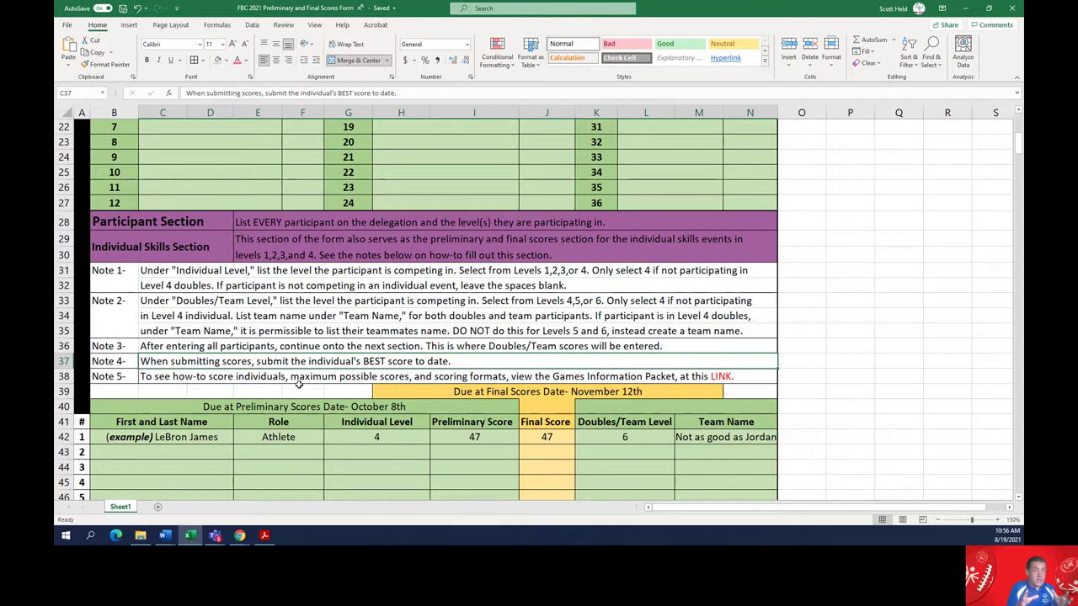
click(483, 440)
click(380, 436)
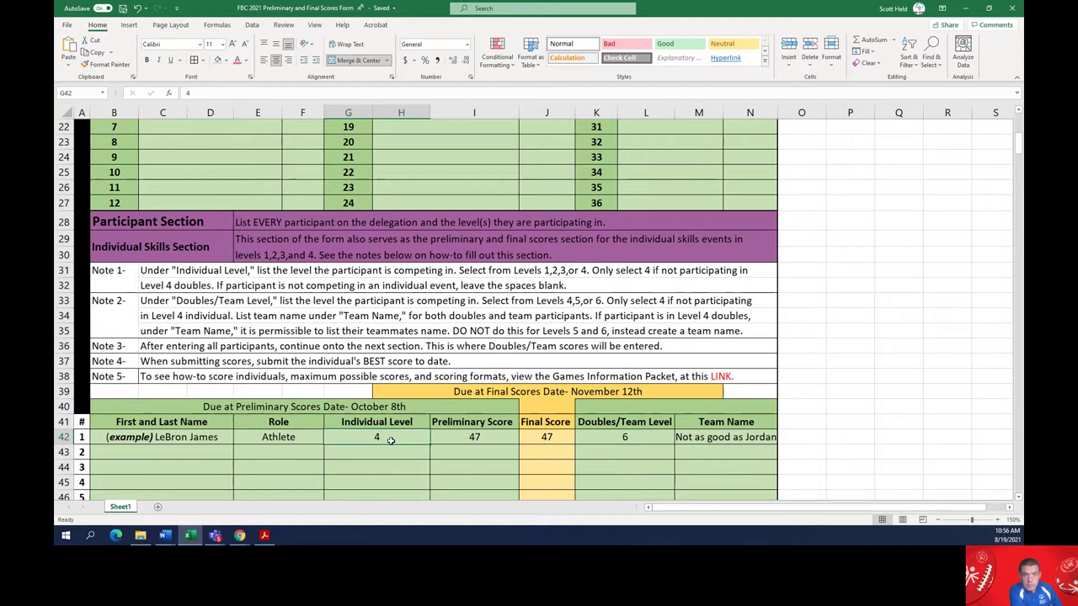
key(Tab)
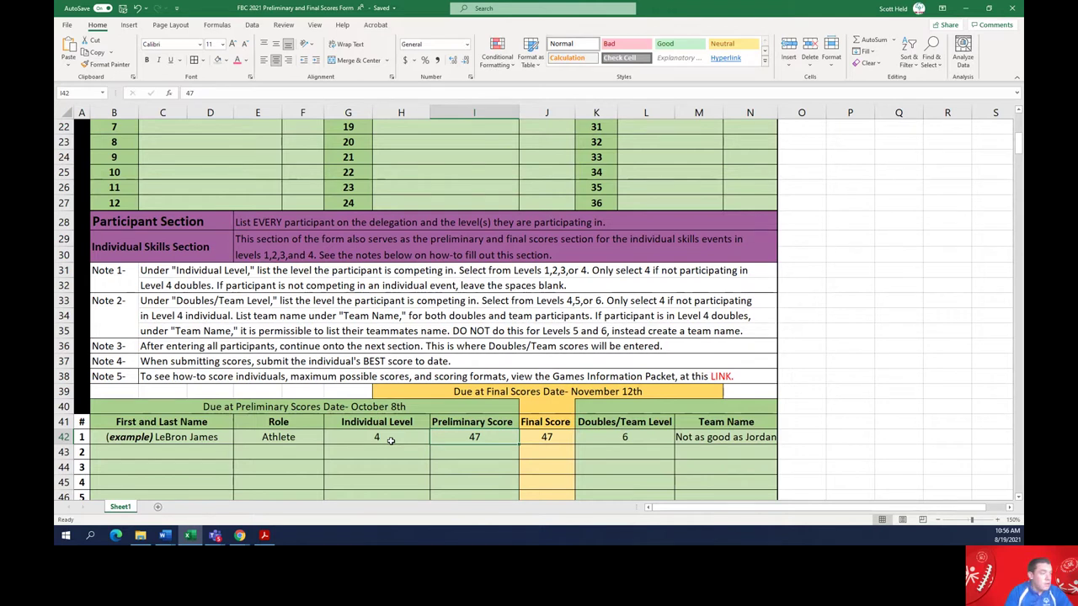
key(Up)
key(Up)
key(Up)
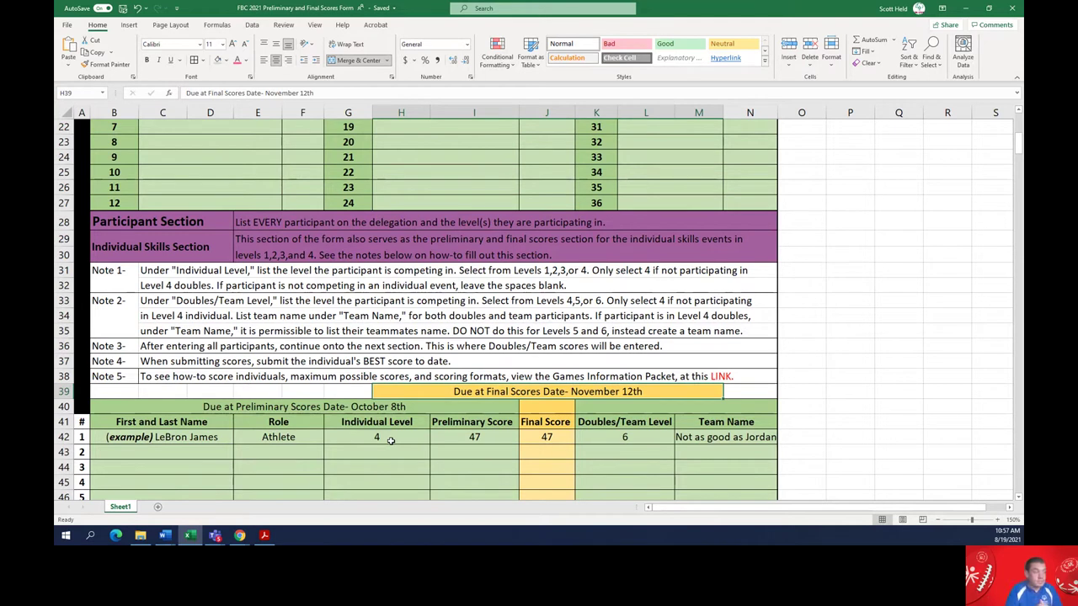
key(Down)
key(Down)
key(Down)
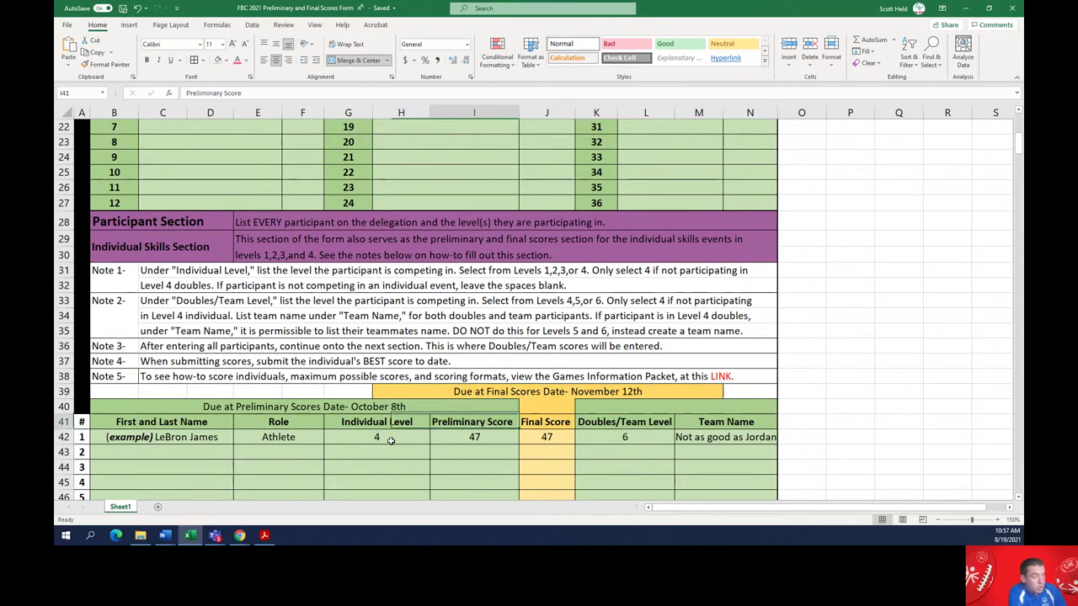
key(Right)
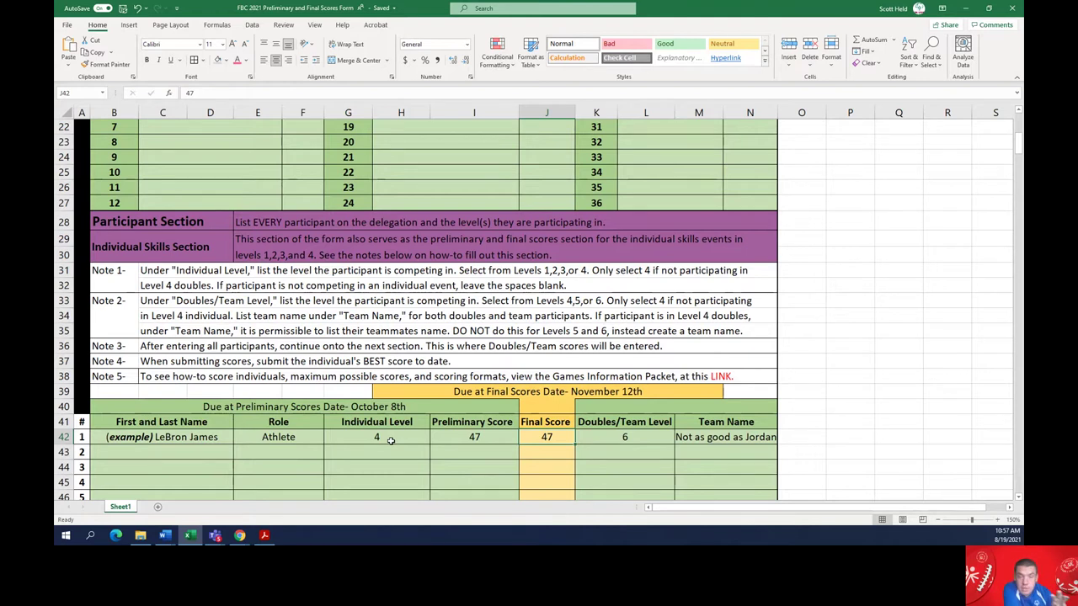
key(Left)
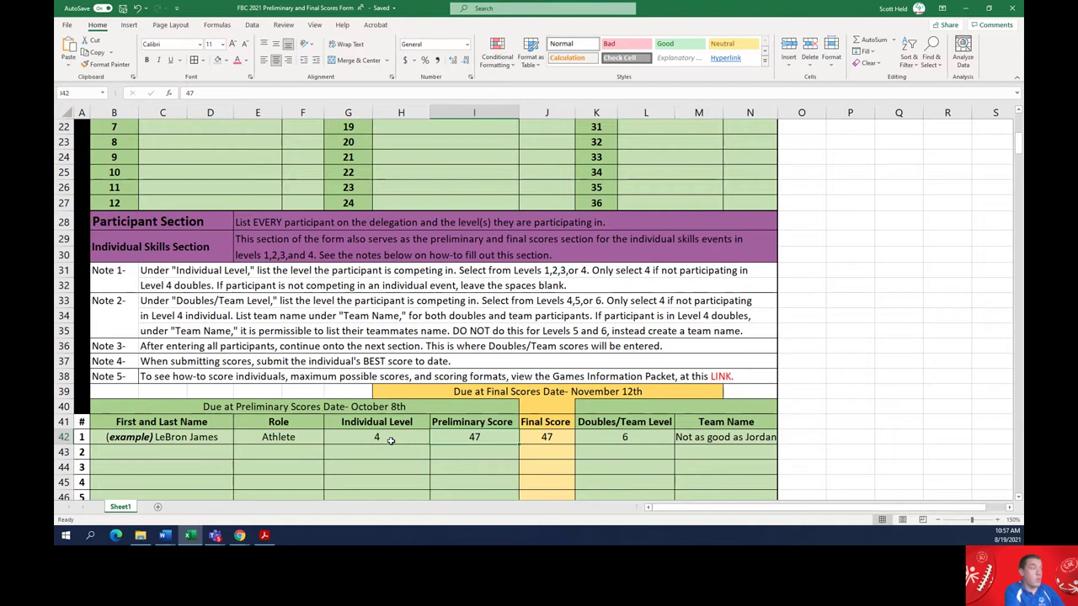
key(Right)
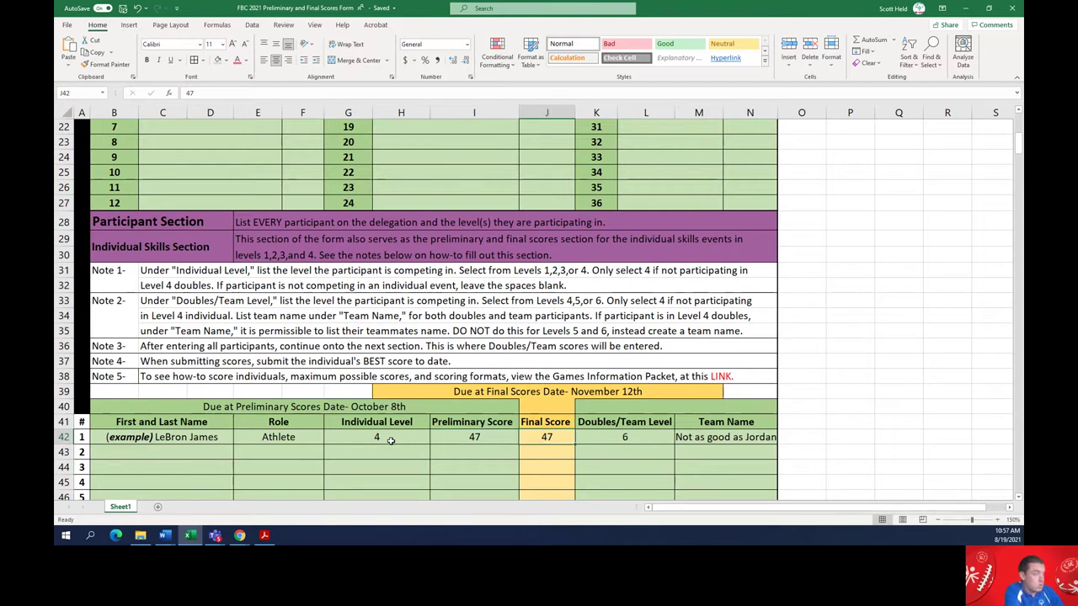
key(Left)
key(Right)
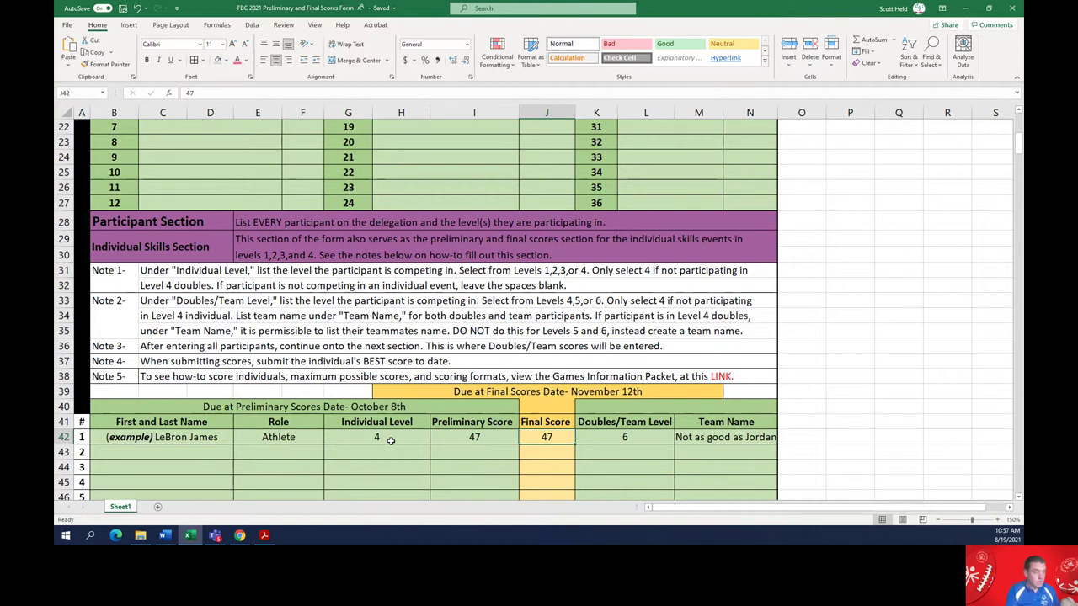
Try a Final Score of 60 in the example row, then restore it to 47
text(60)
key(Return)
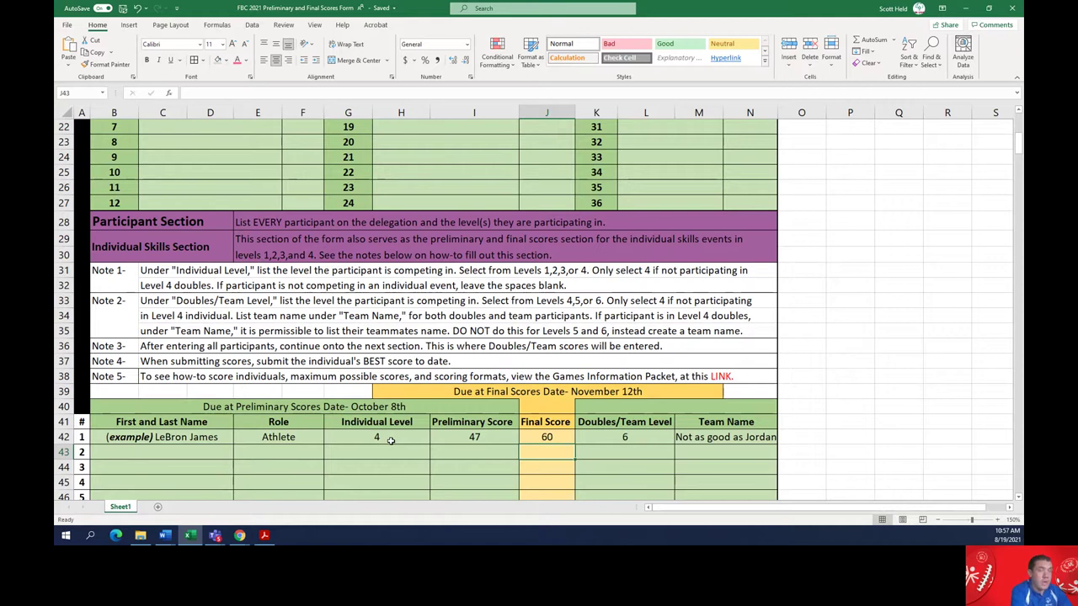
key(Up)
text(47)
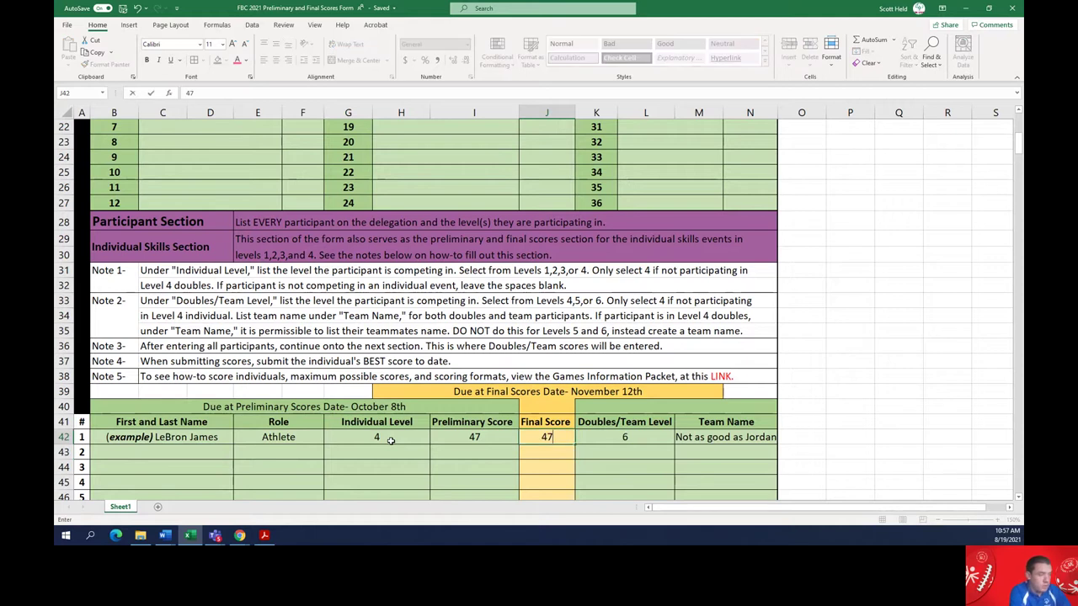
key(Return)
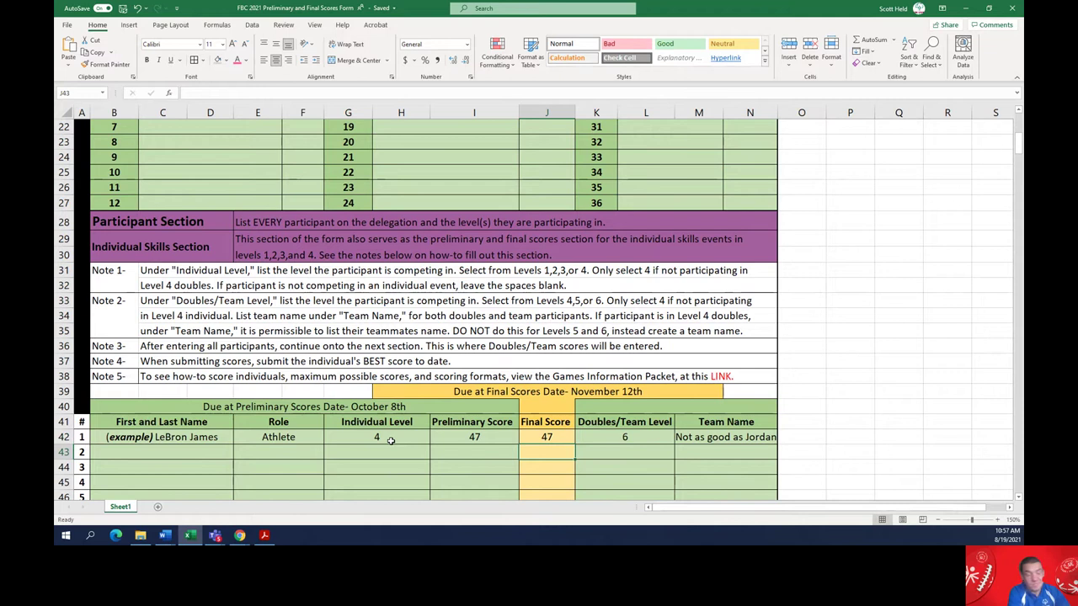
Move down past participant row 80 to the Doubles and Team Section at row 122
key(Down)
key(Down)
key(Down)
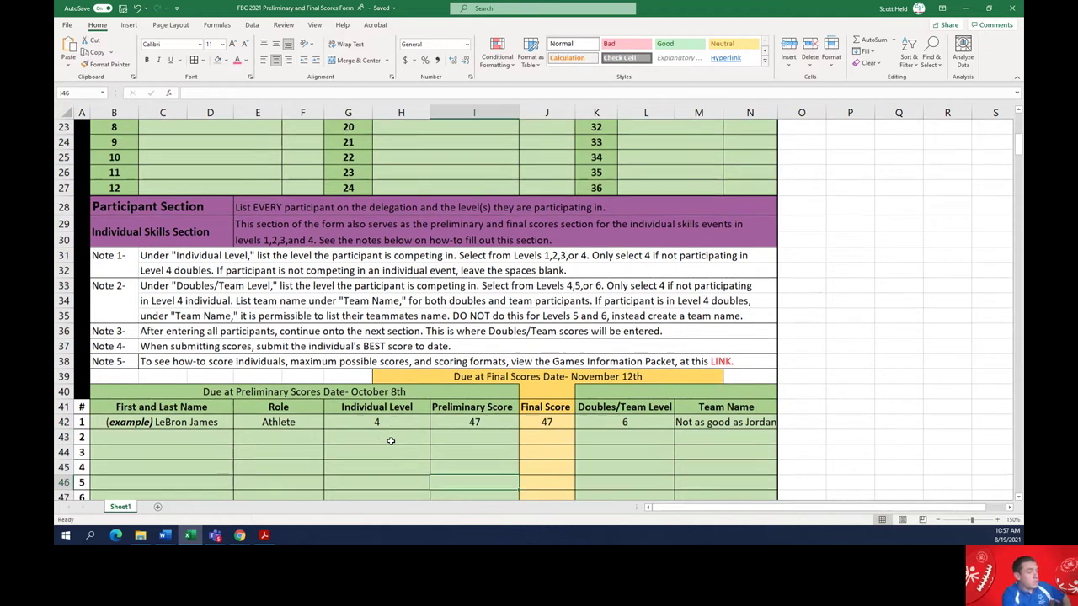
key(Home)
key(Down)
key(Down)
key(Down)
key(Down)
key(Down)
key(Down)
key(Down)
key(Down)
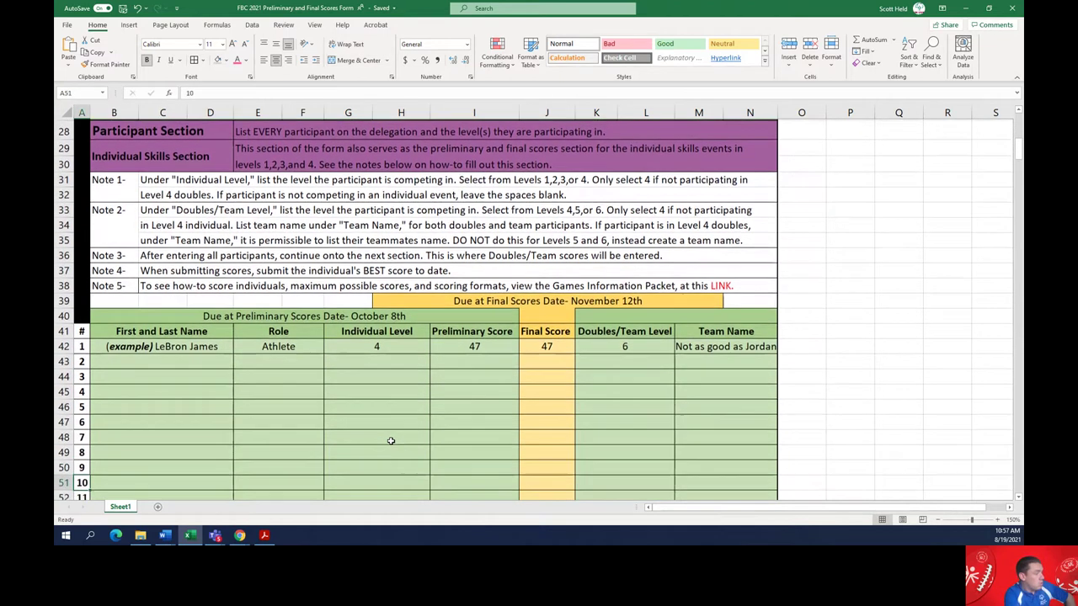
key(Down)
key(Down)
key(Down)
key(Down)
key(Down)
key(Down)
key(Down)
key(Down)
key(Down)
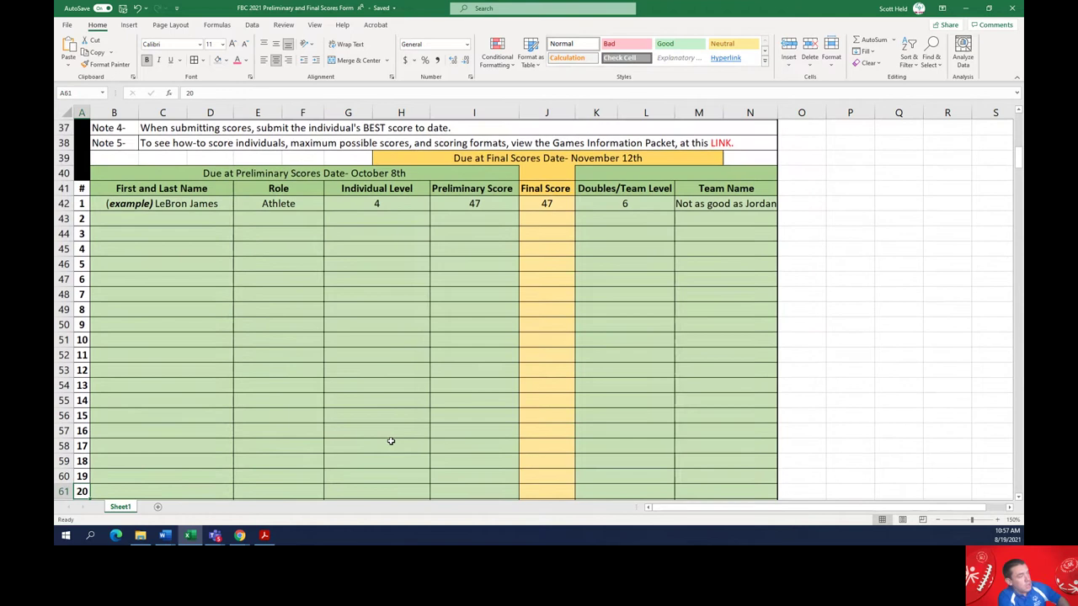
key(Down)
key(Down)
key(Down)
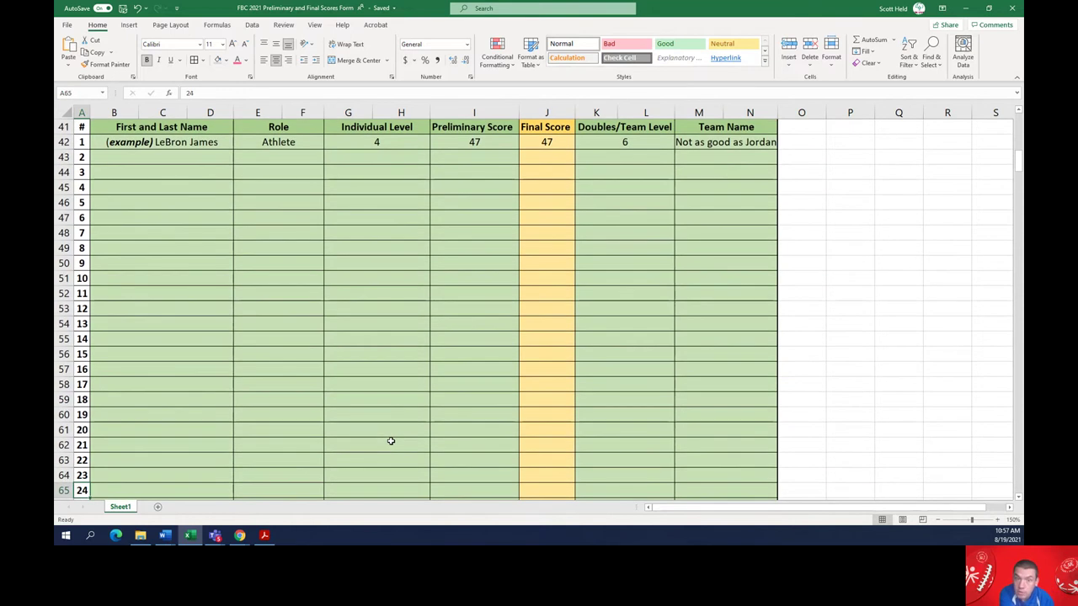
key(Down)
key(Down)
key(Down)
key(Down)
key(Down)
key(Down)
key(Down)
key(Down)
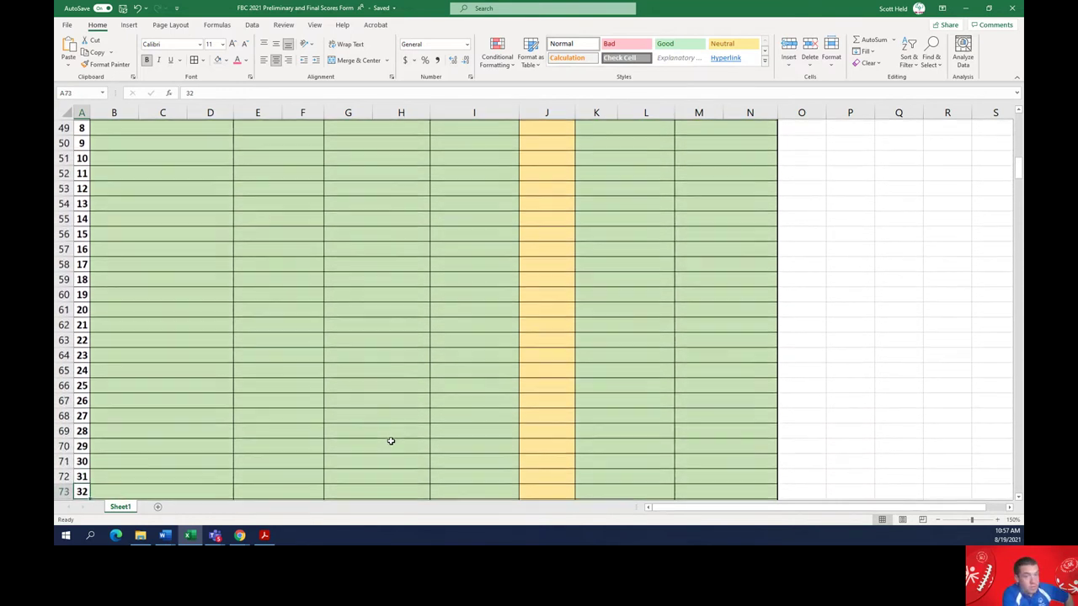
key(Down)
key(Down)
key(Down)
key(Down)
key(Down)
key(Down)
key(Down)
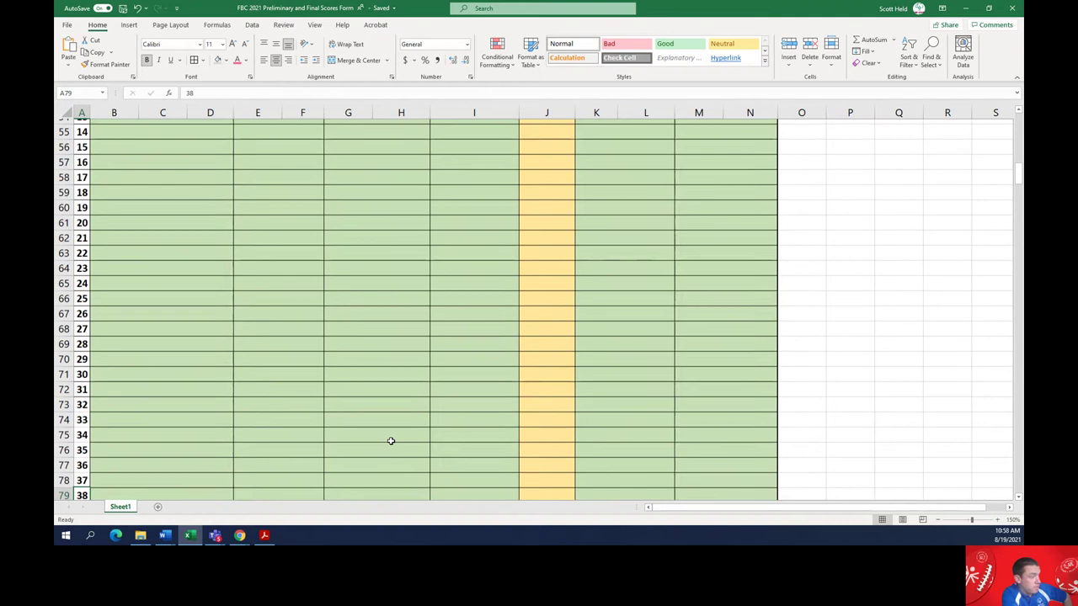
key(Down)
key(Down)
key(Down)
key(Down)
key(Down)
key(Down)
key(Down)
key(Down)
key(Down)
key(Down)
key(Down)
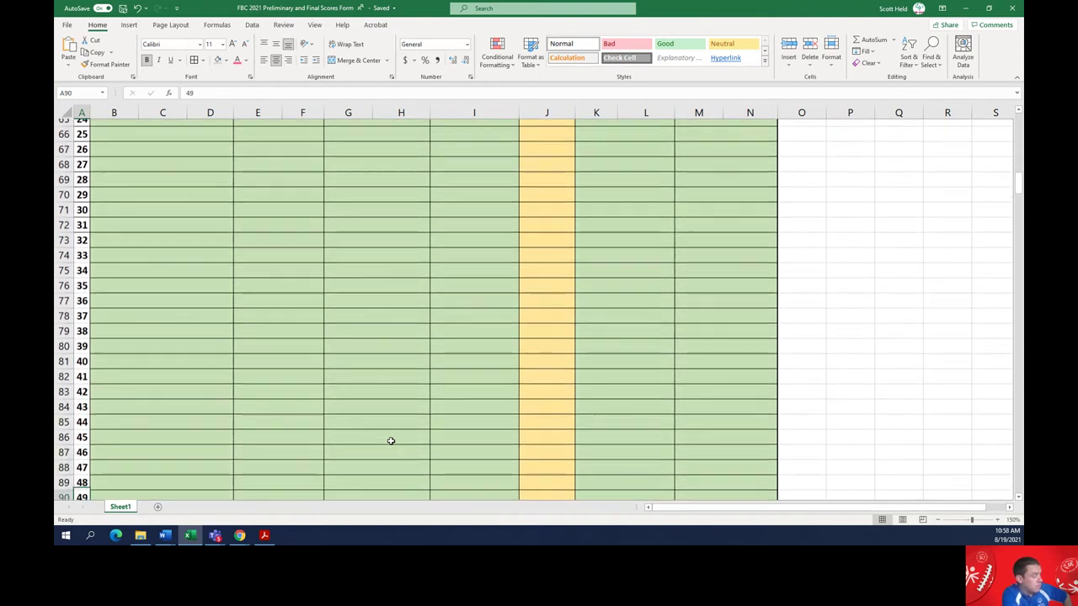
key(Down)
key(Down)
key(Down)
key(Down)
key(Down)
key(Down)
key(Down)
key(Down)
key(Down)
key(Down)
key(Down)
key(Down)
key(Down)
key(Down)
key(Down)
key(Down)
key(Down)
key(Down)
key(Down)
key(Down)
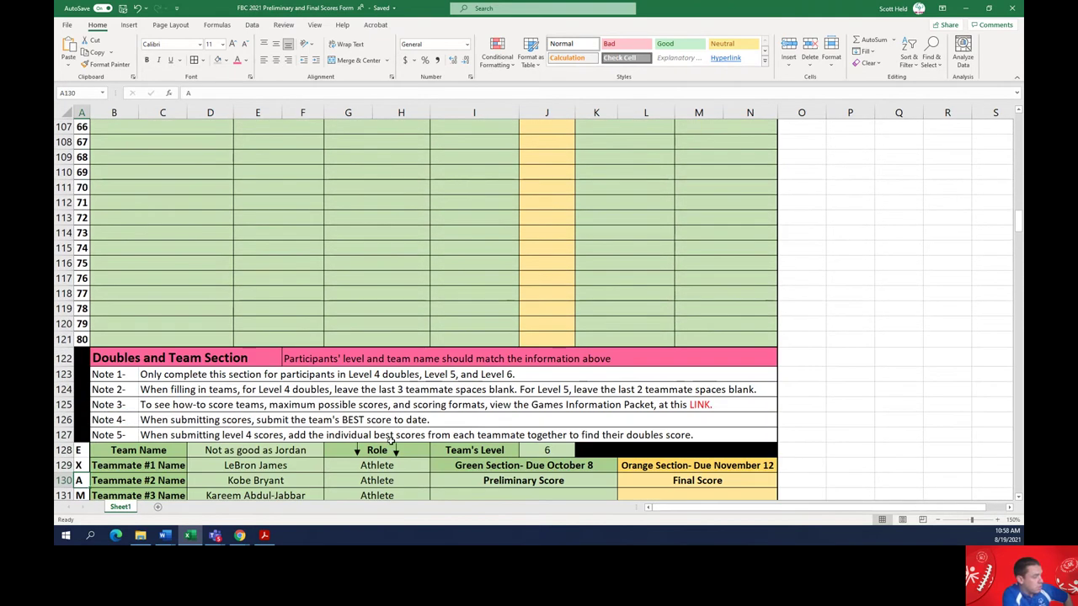
key(Up)
key(Up)
key(Up)
key(Up)
key(Up)
key(Up)
key(Up)
key(Up)
key(Up)
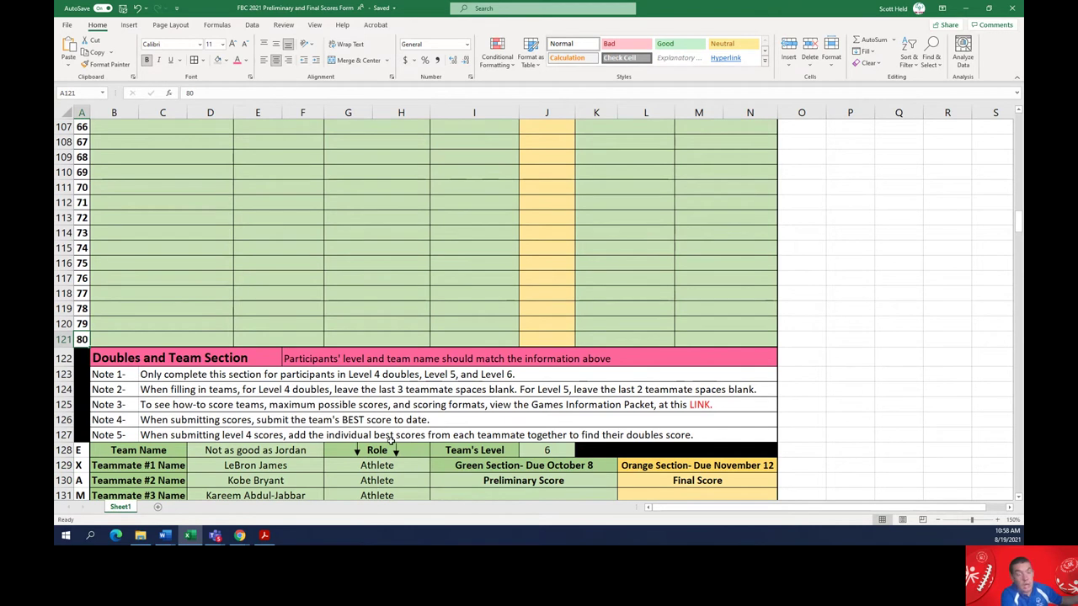
key(Down)
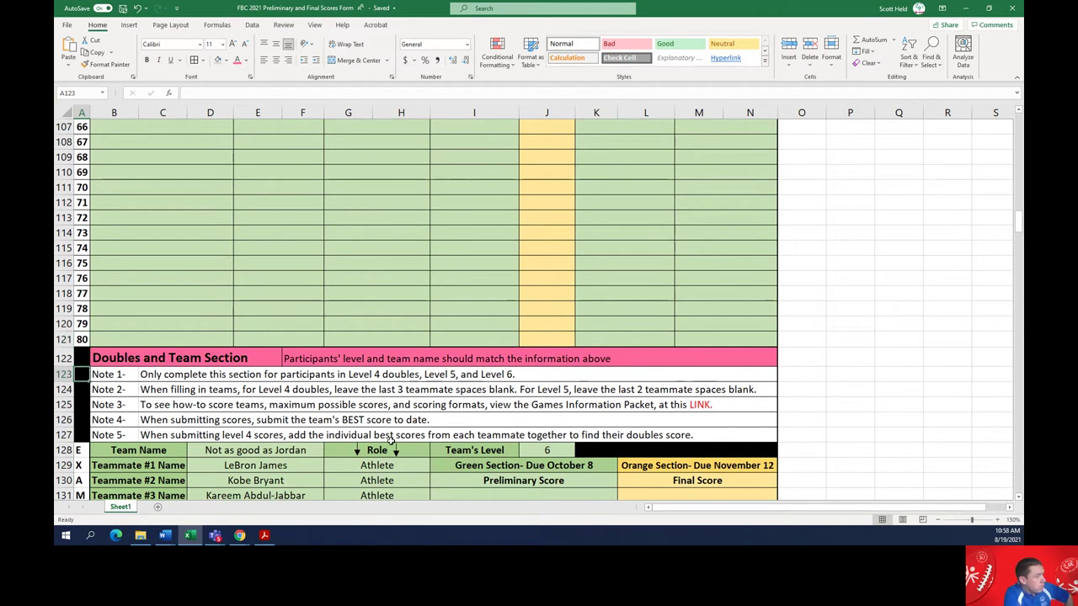
Read the Doubles and Team Section title and level/team-name note, then head back up
key(Right)
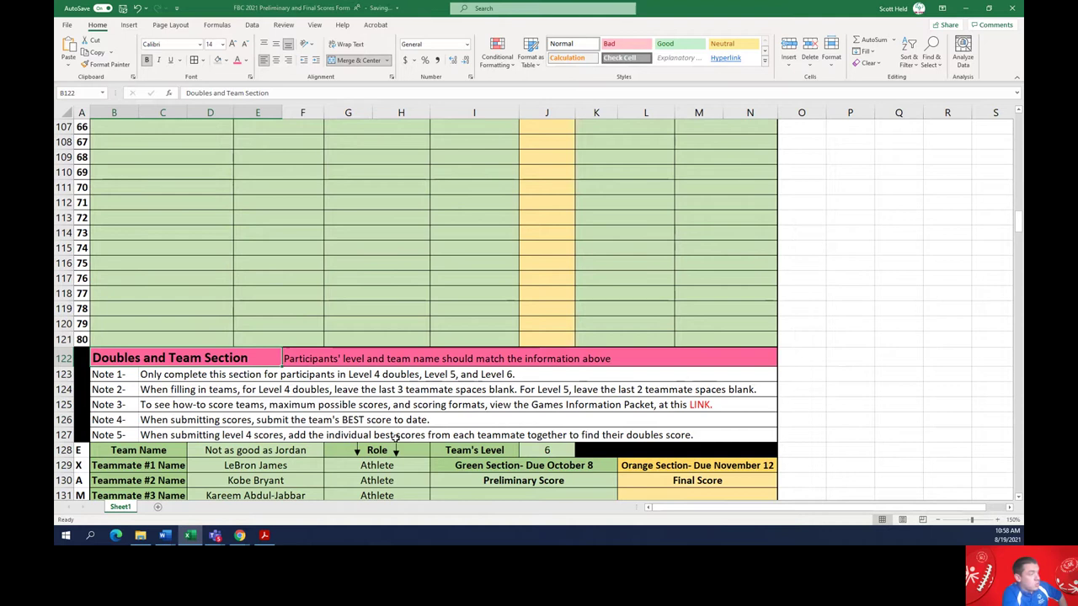
key(Right)
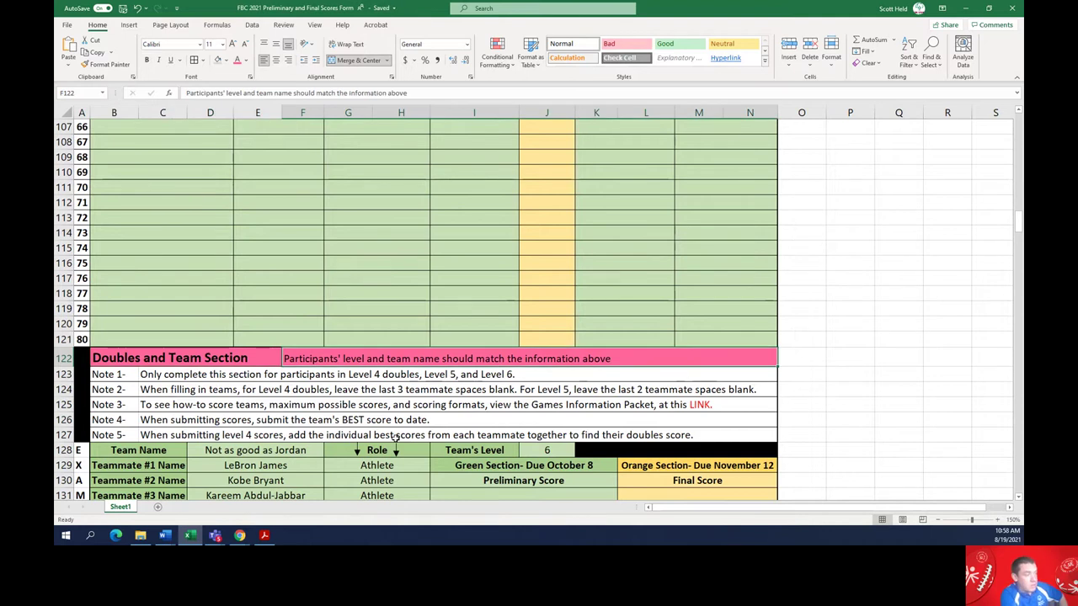
key(Up)
key(Up)
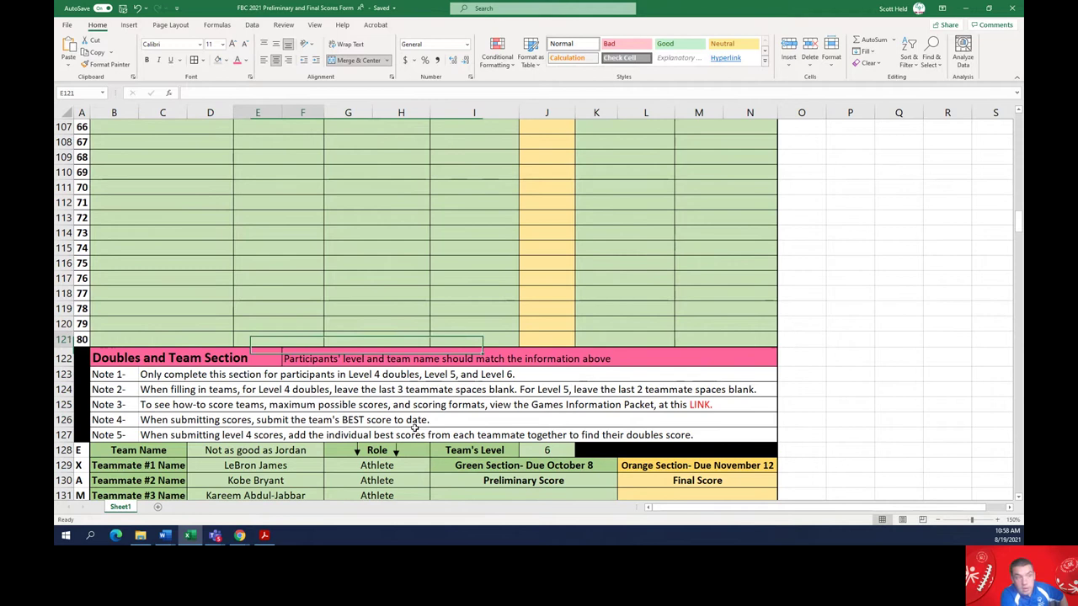
key(Up)
key(Up)
key(Up)
key(Up)
key(Up)
key(Up)
key(Up)
key(Up)
key(Up)
key(Up)
key(Up)
key(Up)
key(Up)
key(Up)
key(Up)
key(Up)
key(Up)
key(Up)
key(Up)
key(Up)
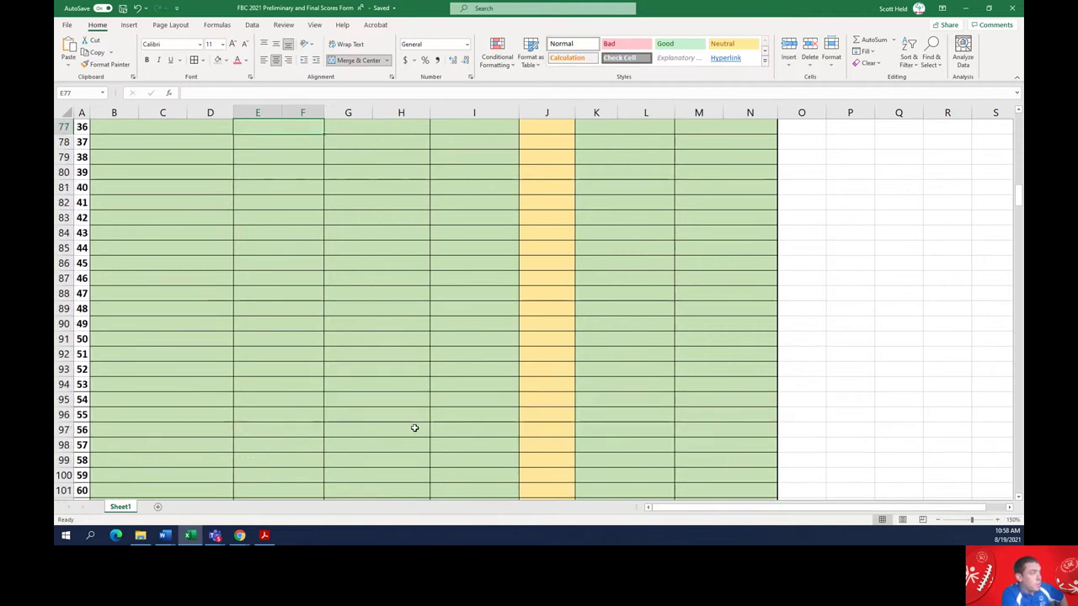
key(Up)
key(Up)
key(Up)
key(Up)
key(Up)
key(Up)
key(Up)
key(Up)
key(Up)
key(Up)
key(Up)
key(Up)
key(Up)
key(Up)
key(Up)
key(Up)
key(Up)
key(Up)
key(Up)
key(Up)
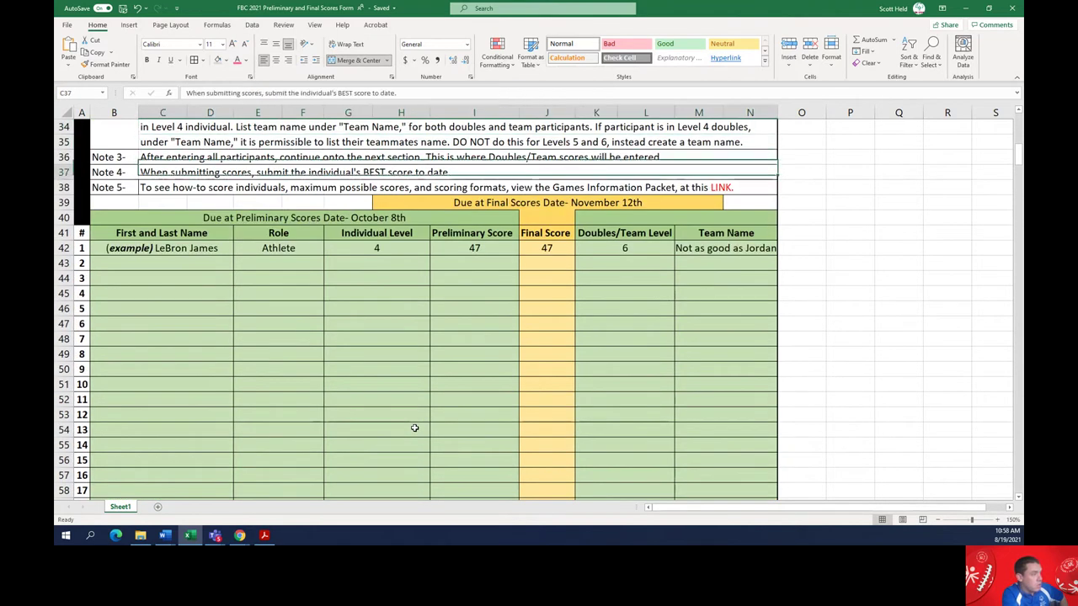
Check the example row's Doubles/Team Level 6 and team name, then return to the example team
key(Down)
key(Down)
key(Right)
key(Right)
key(Right)
key(Right)
key(Right)
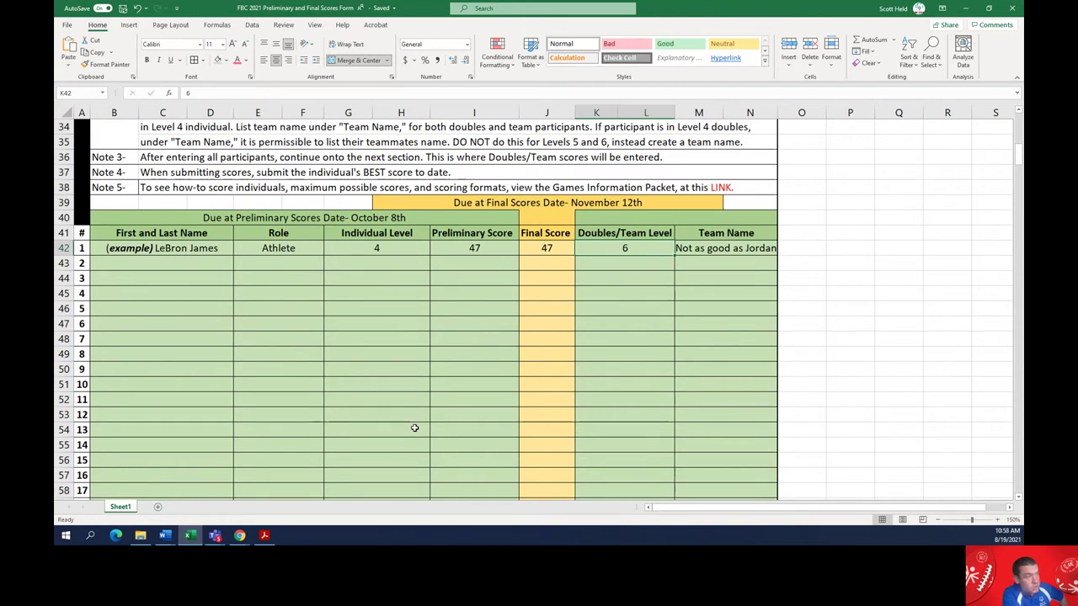
key(Right)
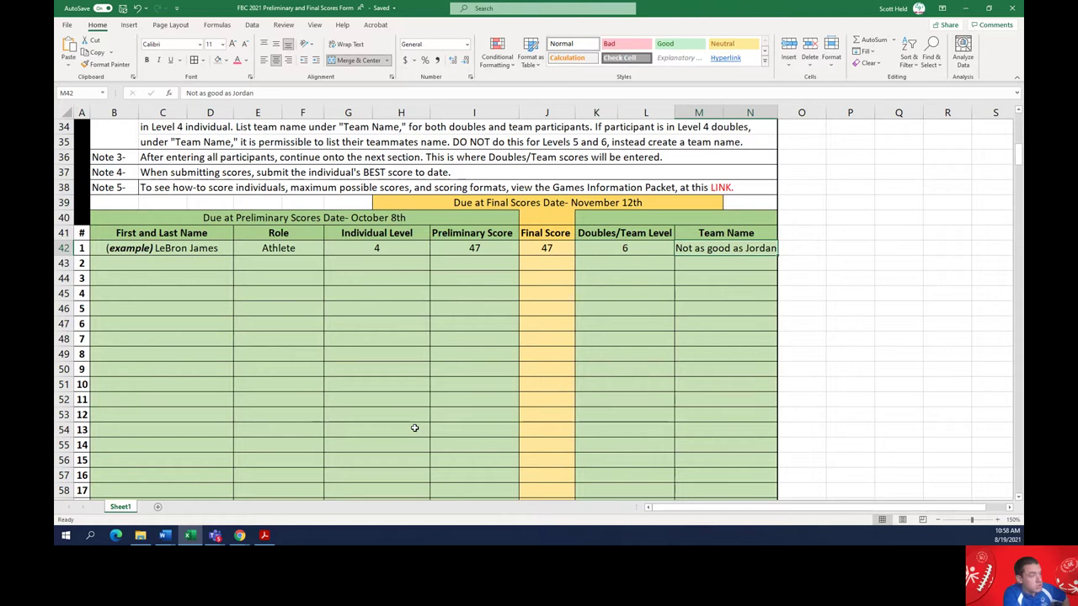
key(Left)
key(Down)
key(Down)
key(Down)
key(Down)
key(Down)
key(Down)
key(Down)
key(Down)
key(Down)
key(Down)
key(Down)
key(Down)
key(Down)
key(Down)
key(Down)
key(Down)
key(Down)
key(Down)
key(Down)
key(Down)
key(Down)
key(Down)
key(Down)
key(Down)
key(Down)
key(Down)
key(Down)
key(Down)
key(Down)
key(Down)
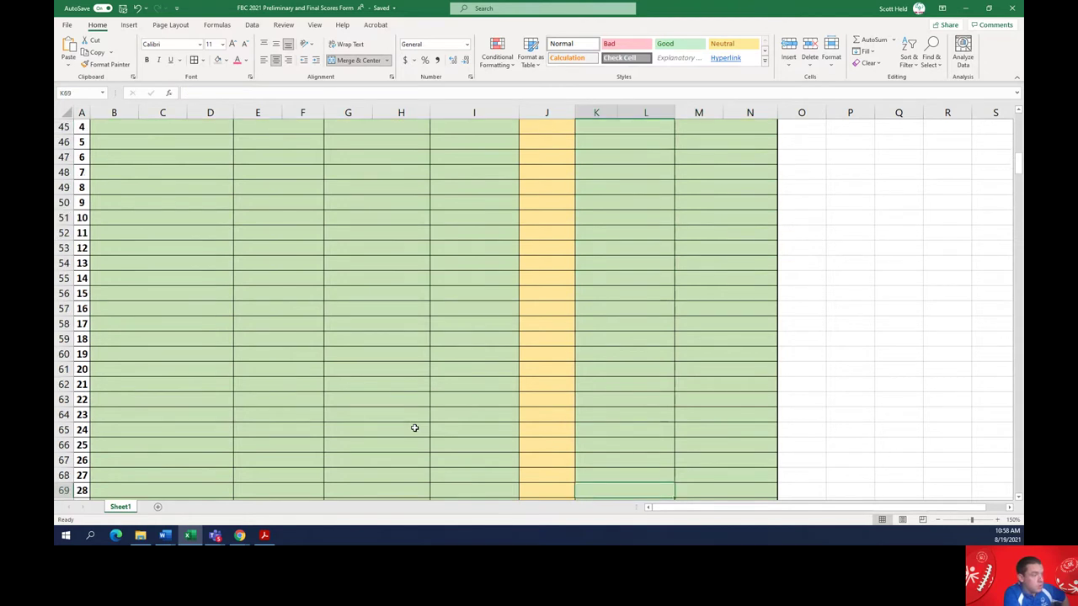
key(Down)
key(Down)
key(Down)
key(Down)
key(Down)
key(Down)
key(Down)
key(Down)
key(Down)
key(Down)
key(Down)
key(Down)
key(Down)
key(Down)
key(Down)
key(Down)
key(Down)
key(Down)
key(Down)
key(Down)
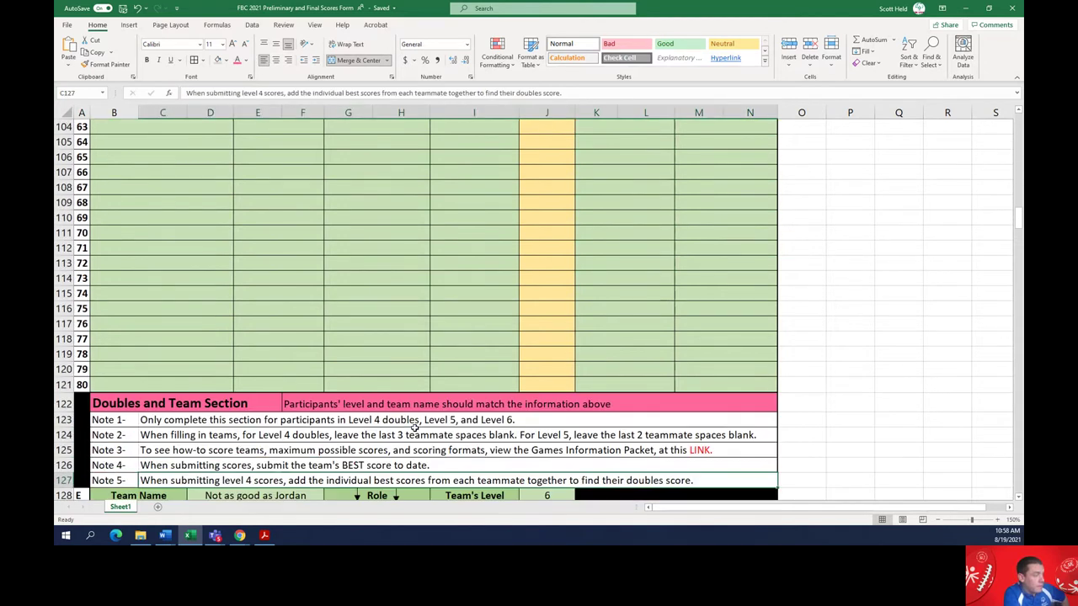
key(Left)
key(Left)
key(Left)
key(Up)
key(Up)
key(Up)
key(Up)
key(Up)
key(Up)
key(Up)
key(Up)
key(Up)
key(Up)
key(Up)
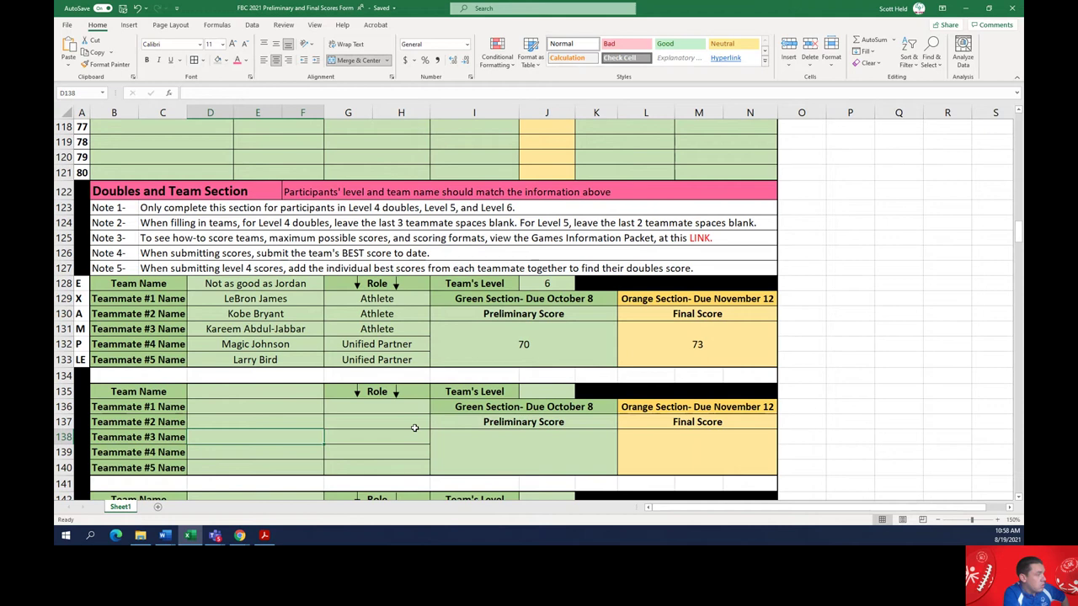
key(Up)
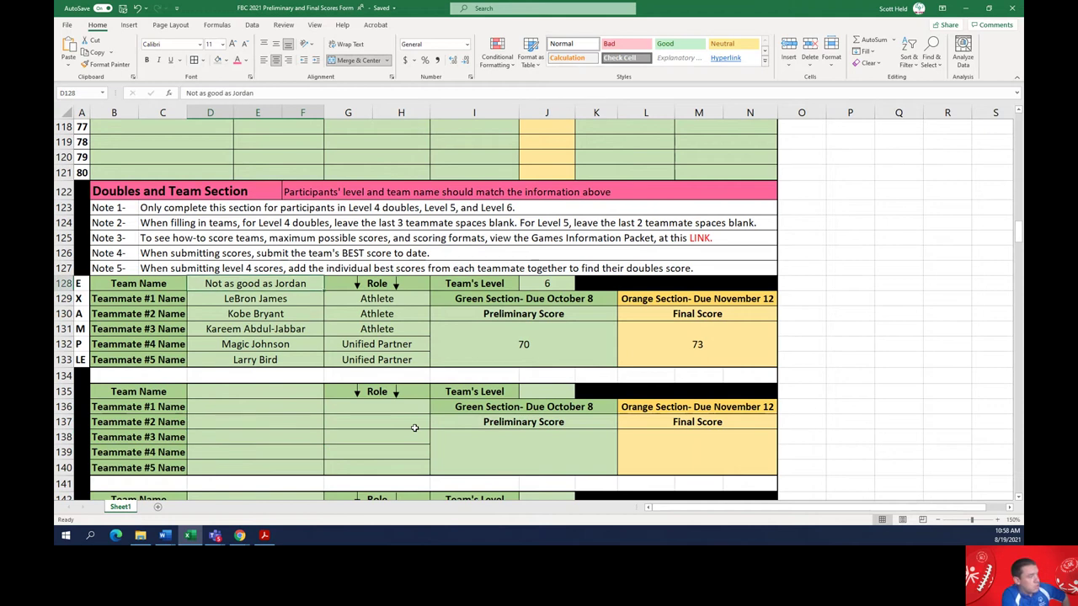
key(Left)
key(Right)
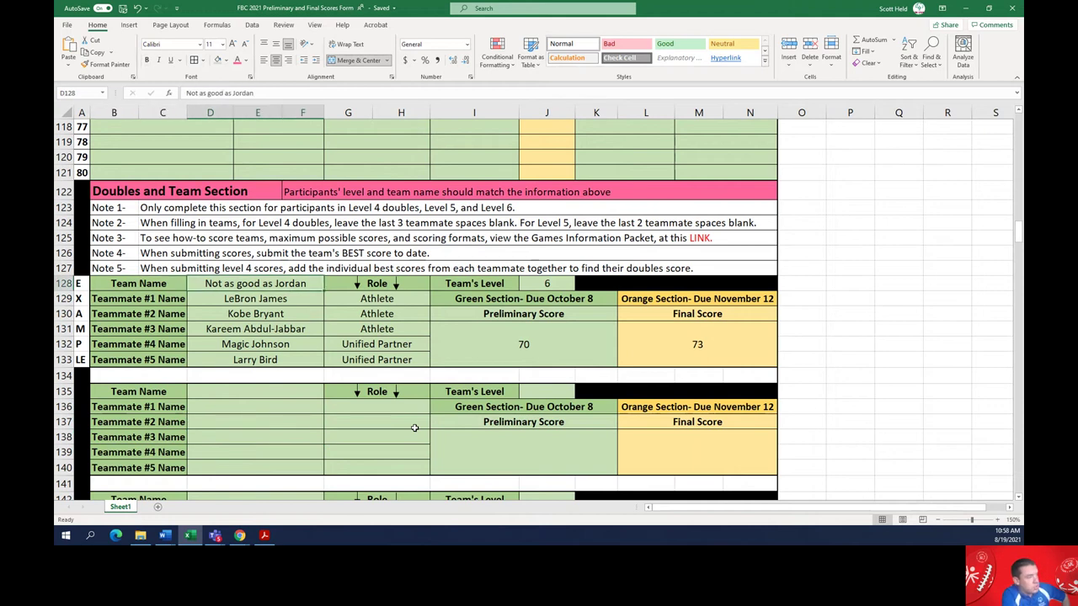
key(Down)
key(Left)
key(Right)
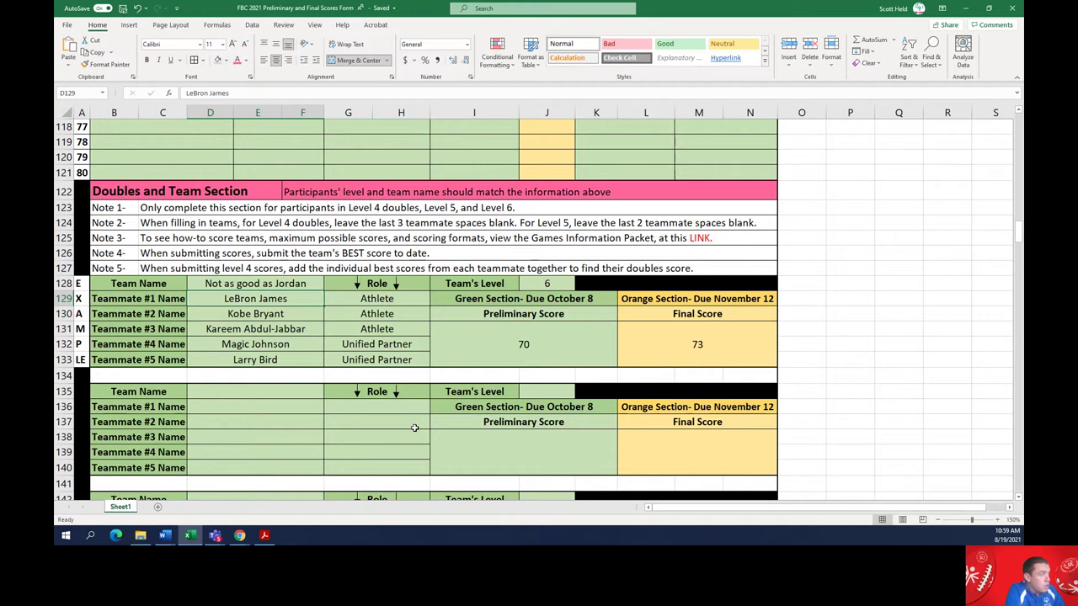
key(Up)
key(Up)
key(Up)
key(Up)
key(Up)
key(Up)
key(Left)
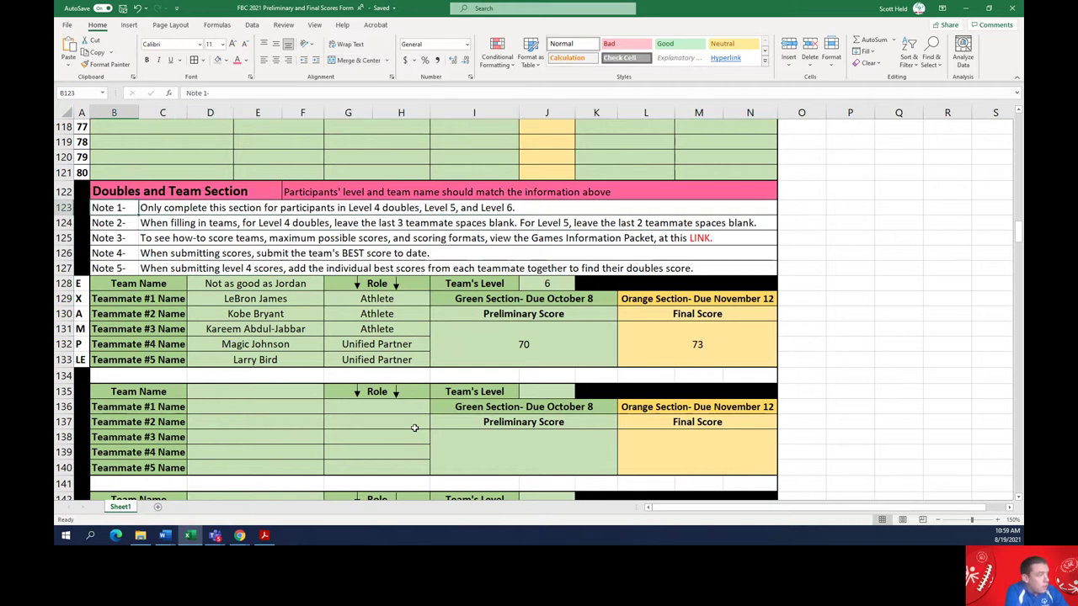
key(Right)
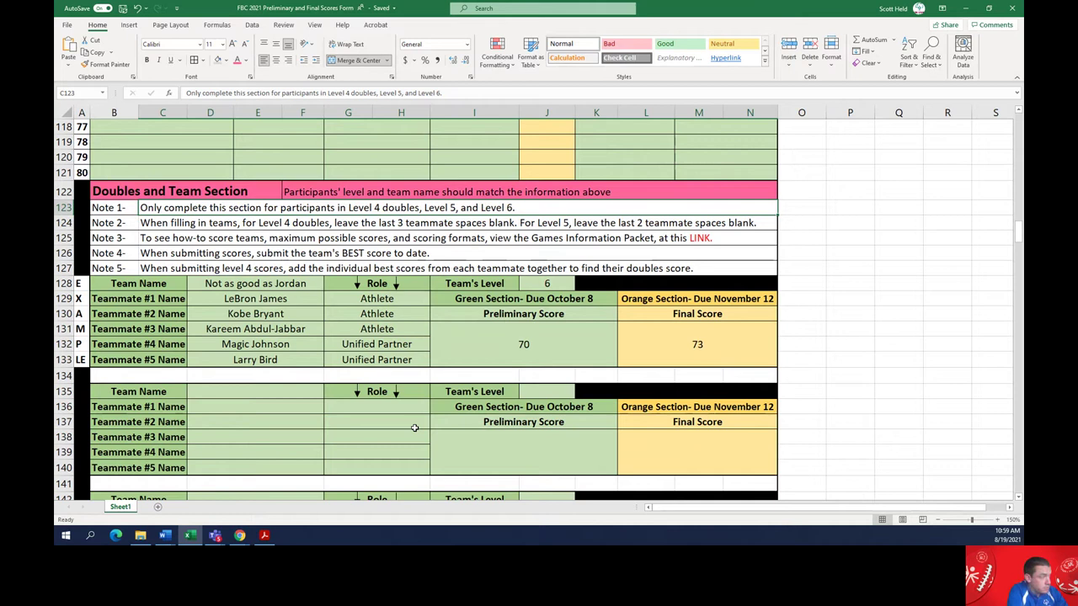
key(Down)
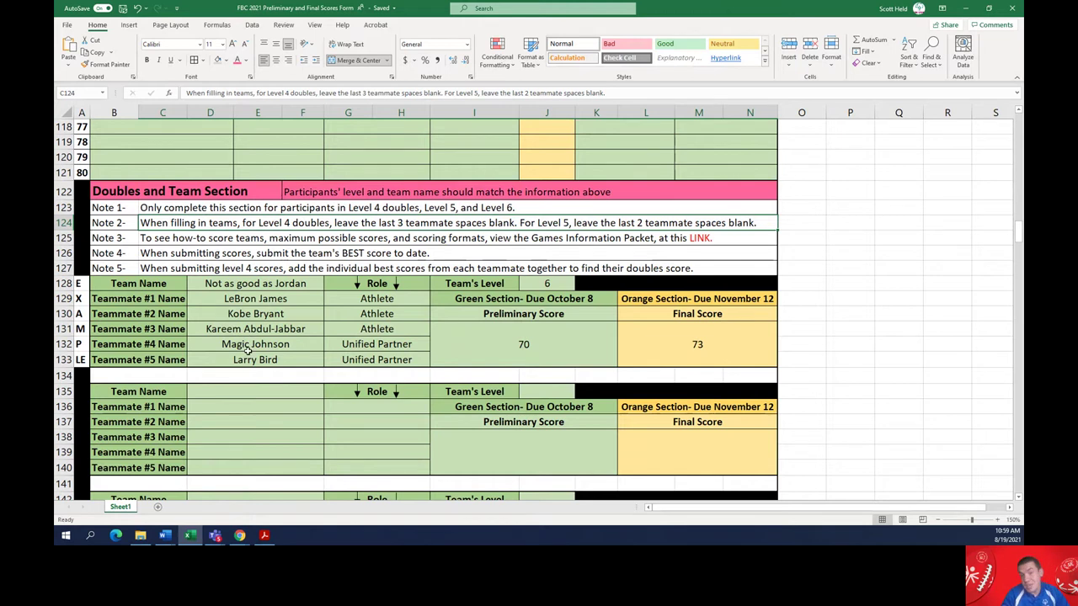
click(154, 242)
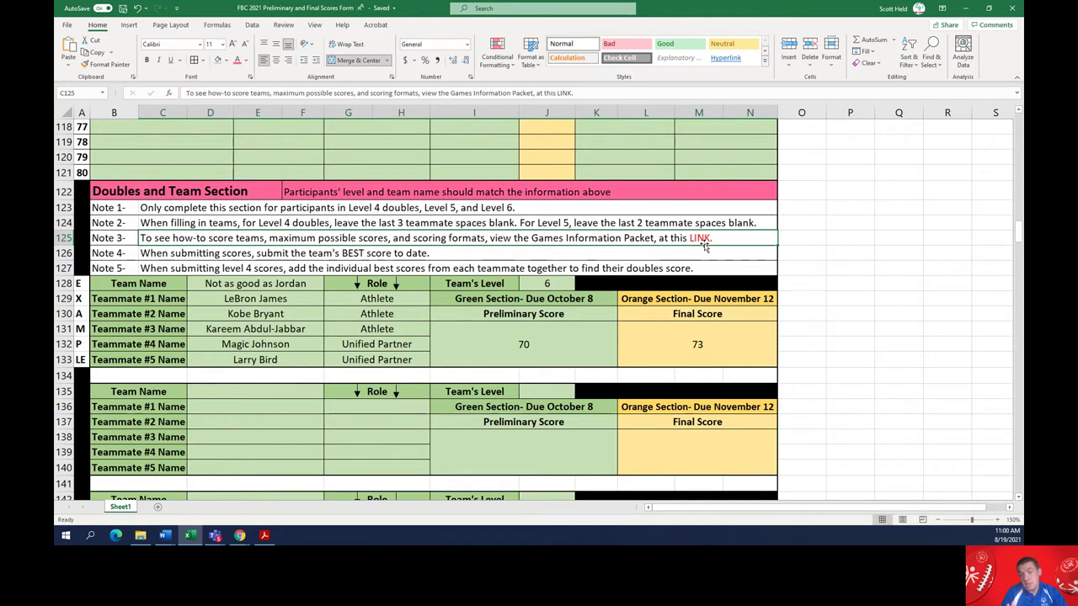
click(146, 250)
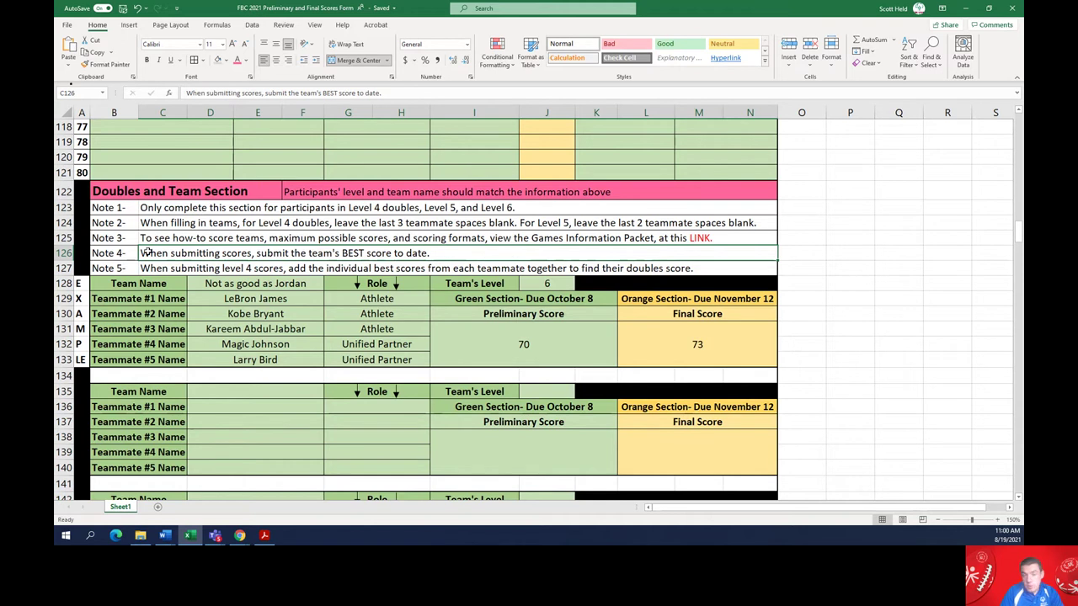
click(159, 268)
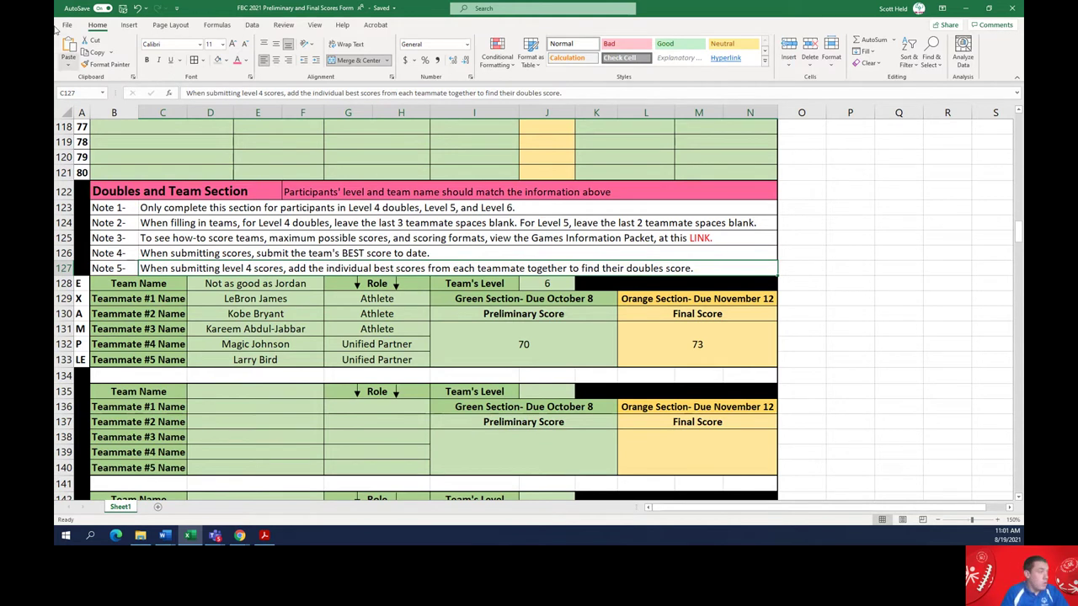
scroll(132, 289, down, 1)
scroll(132, 289, down, 3)
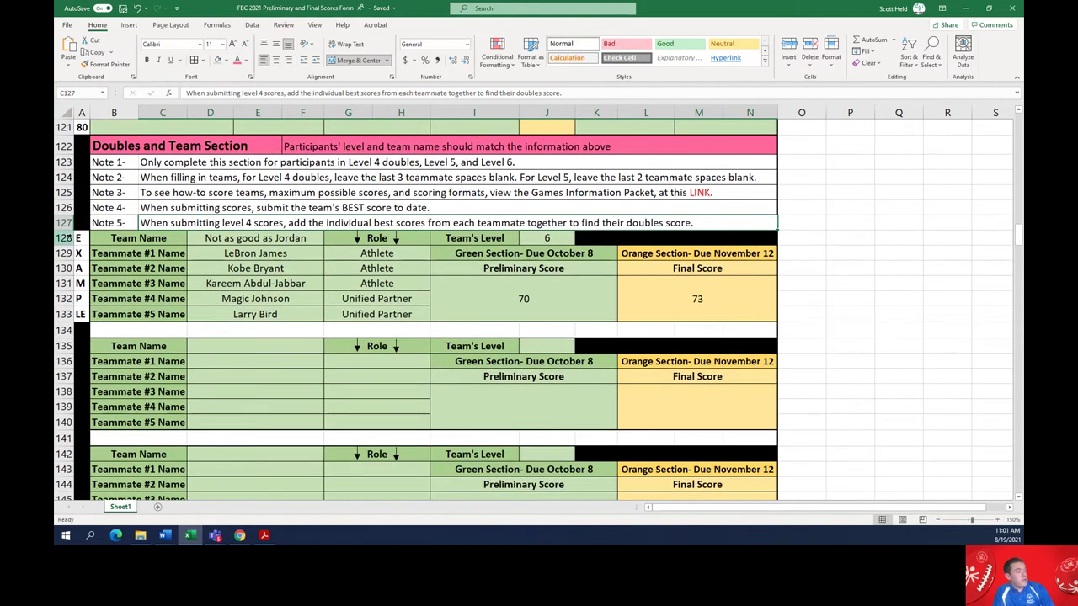
click(139, 239)
click(220, 243)
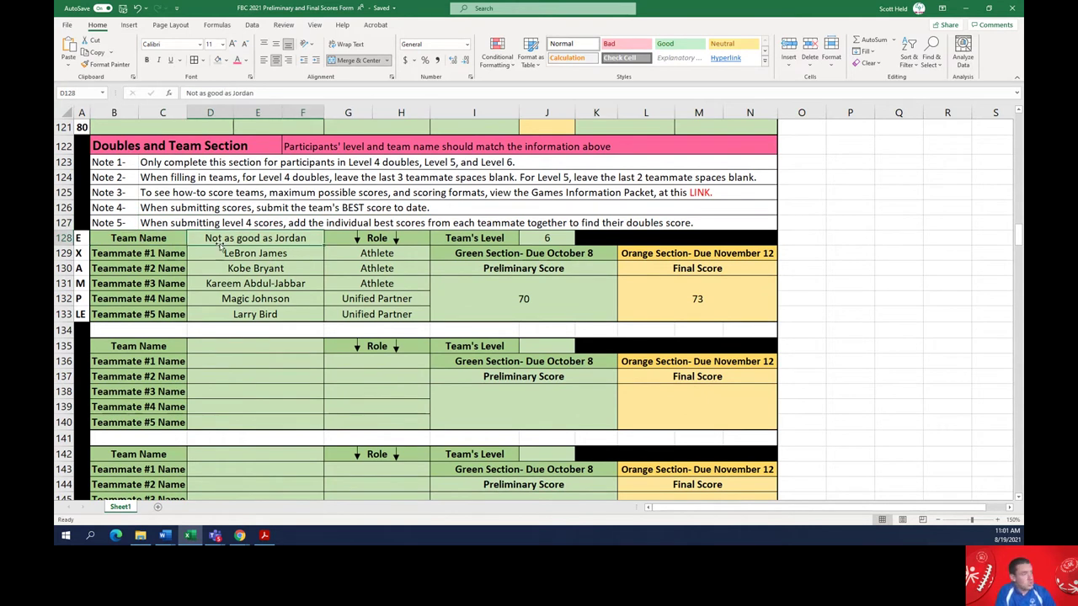
click(235, 253)
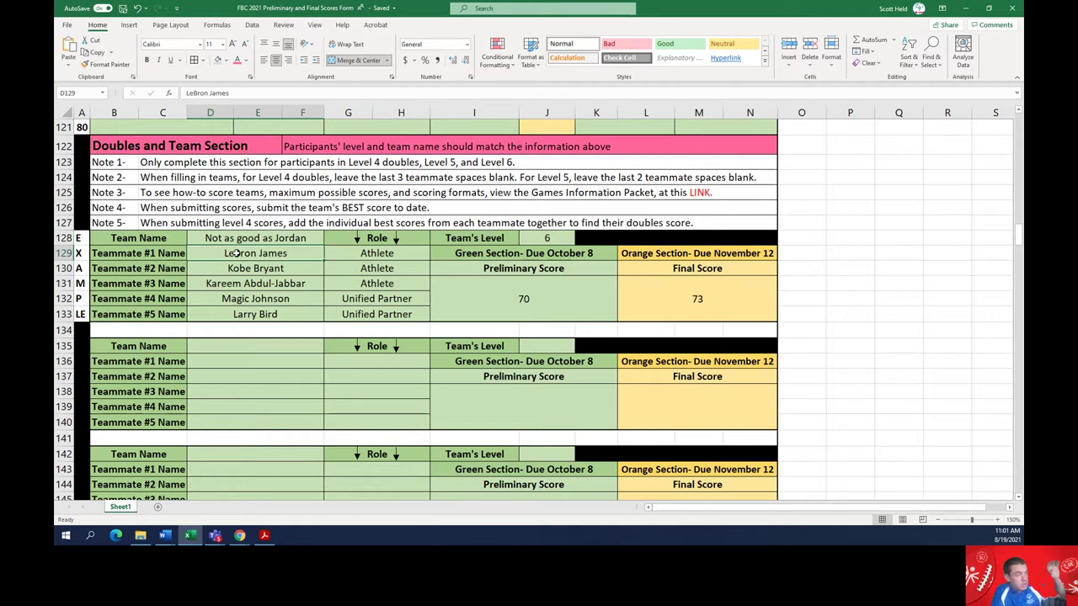
click(348, 258)
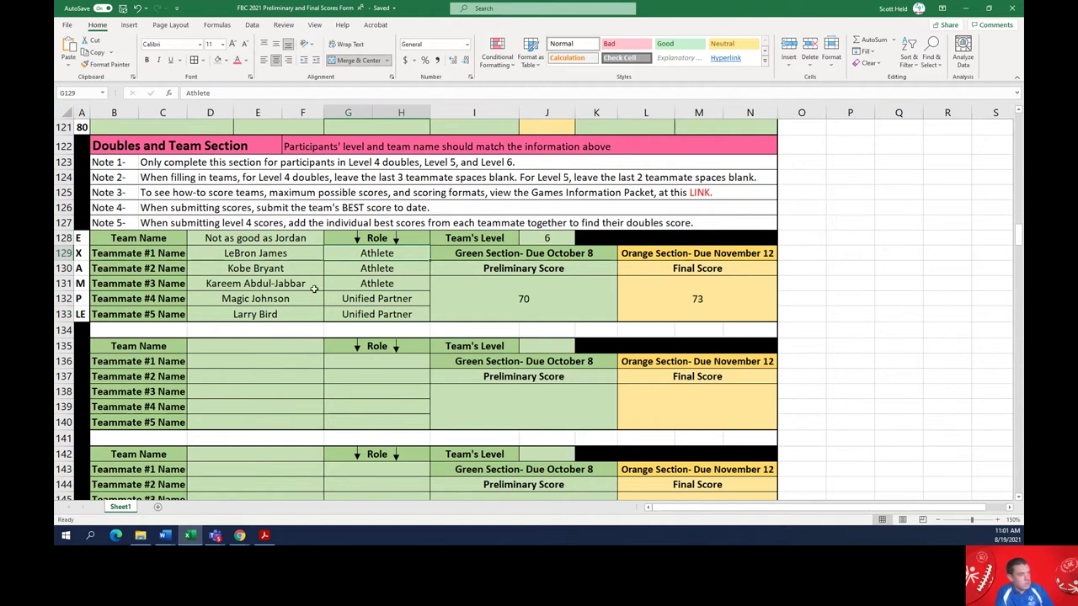
click(148, 254)
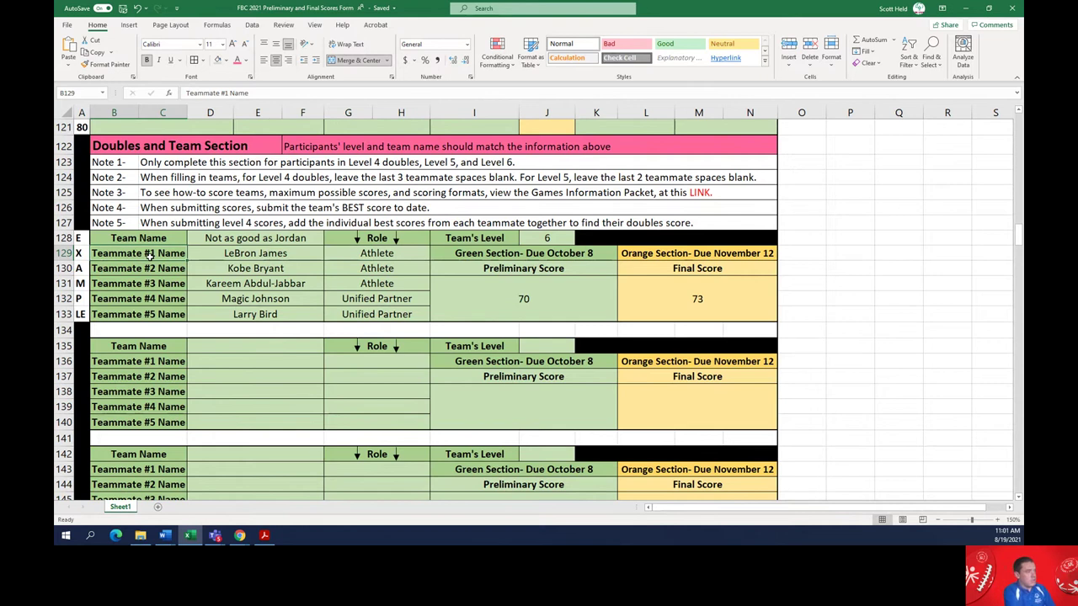
key(Right)
key(Right)
key(Up)
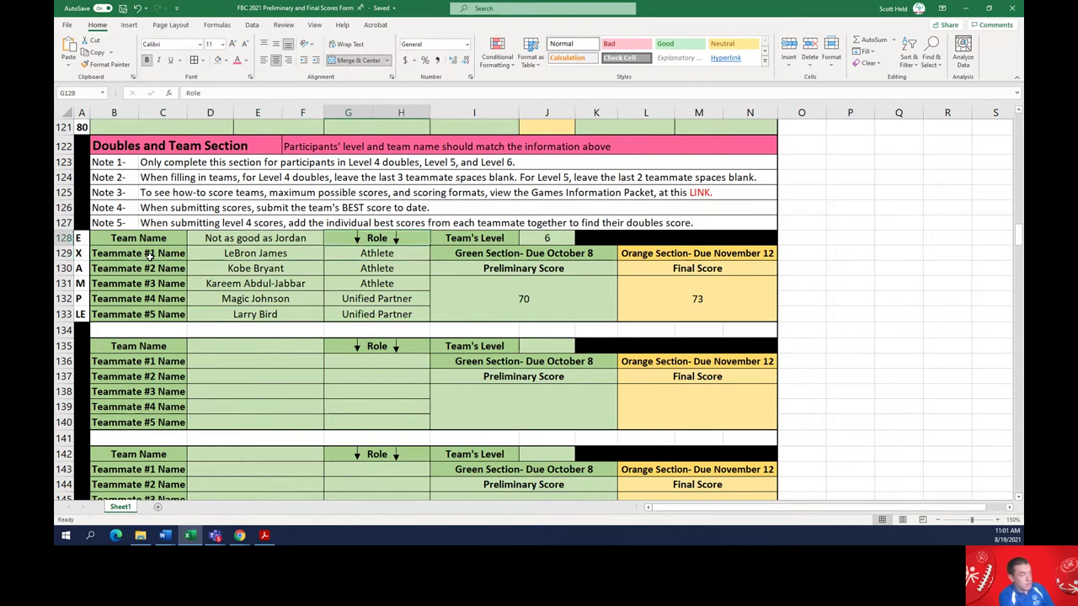
key(Down)
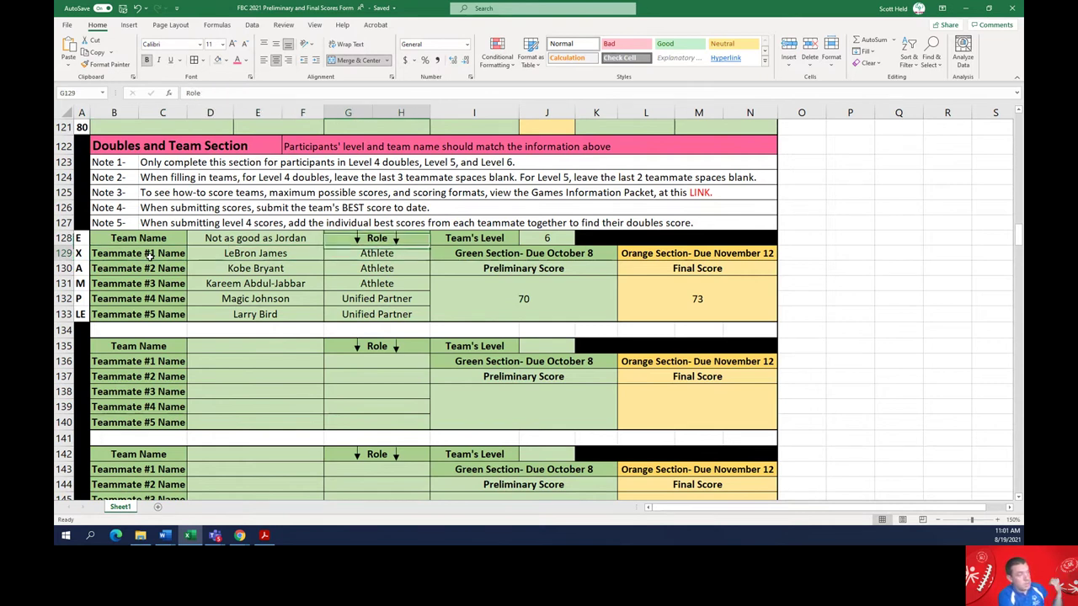
key(Left)
key(Down)
key(Down)
key(Down)
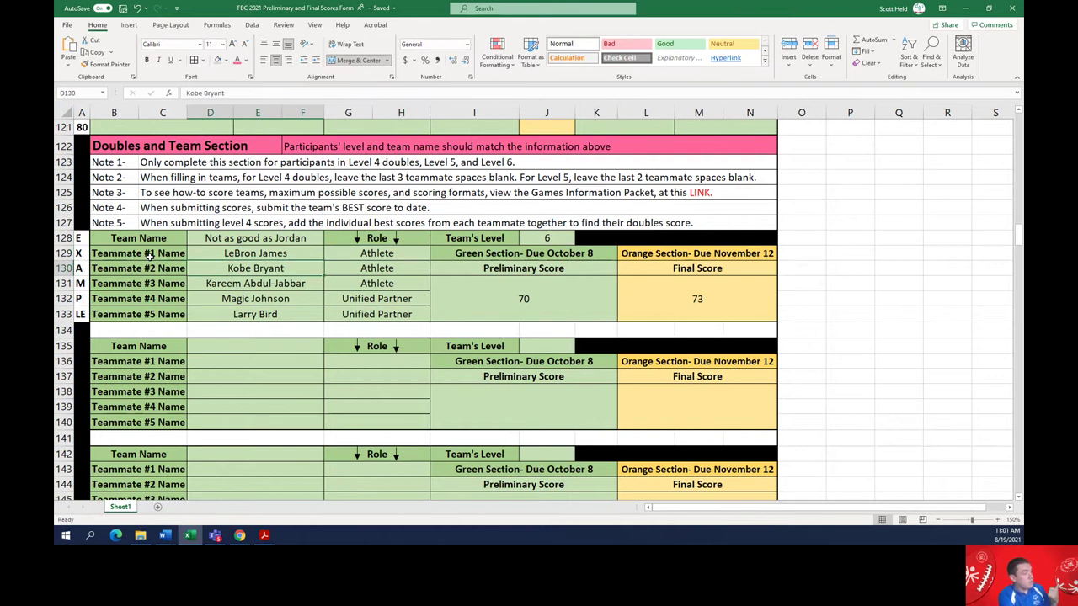
key(Down)
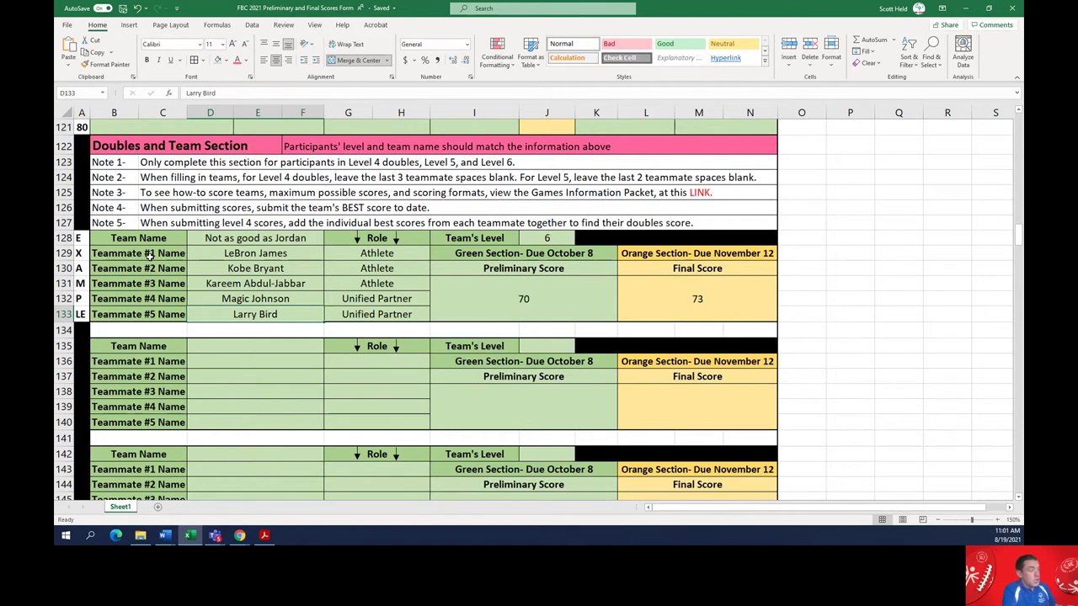
key(Up)
key(Up)
key(Up)
key(Up)
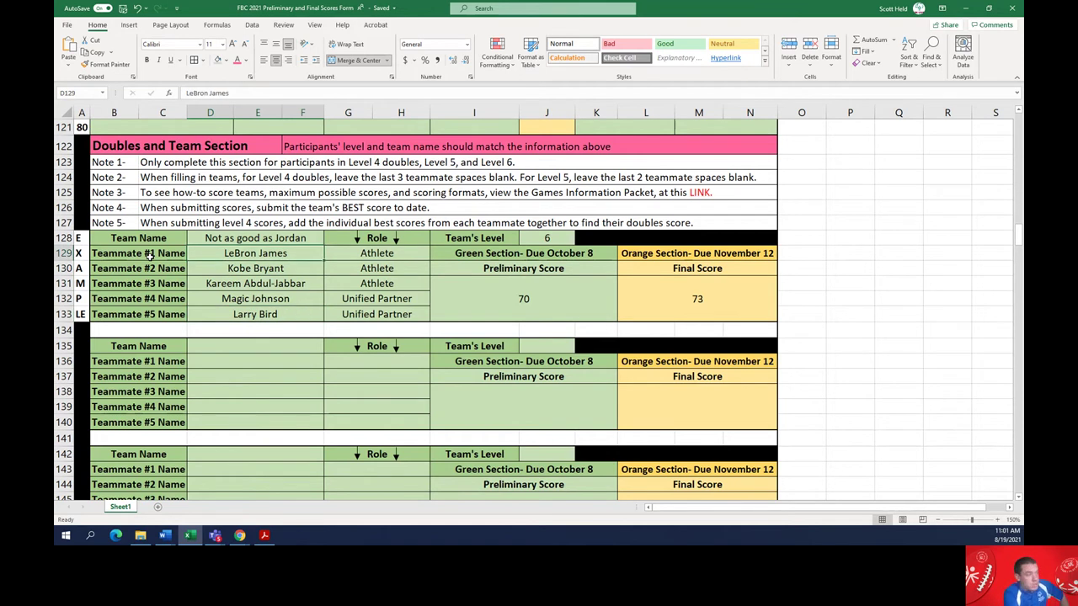
key(Down)
key(Down)
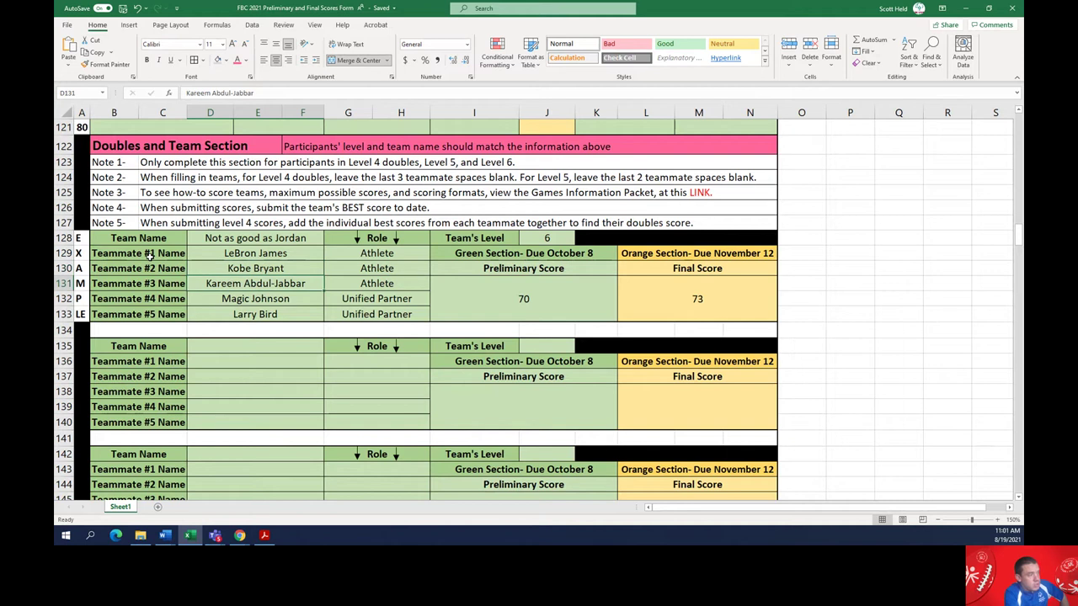
key(Down)
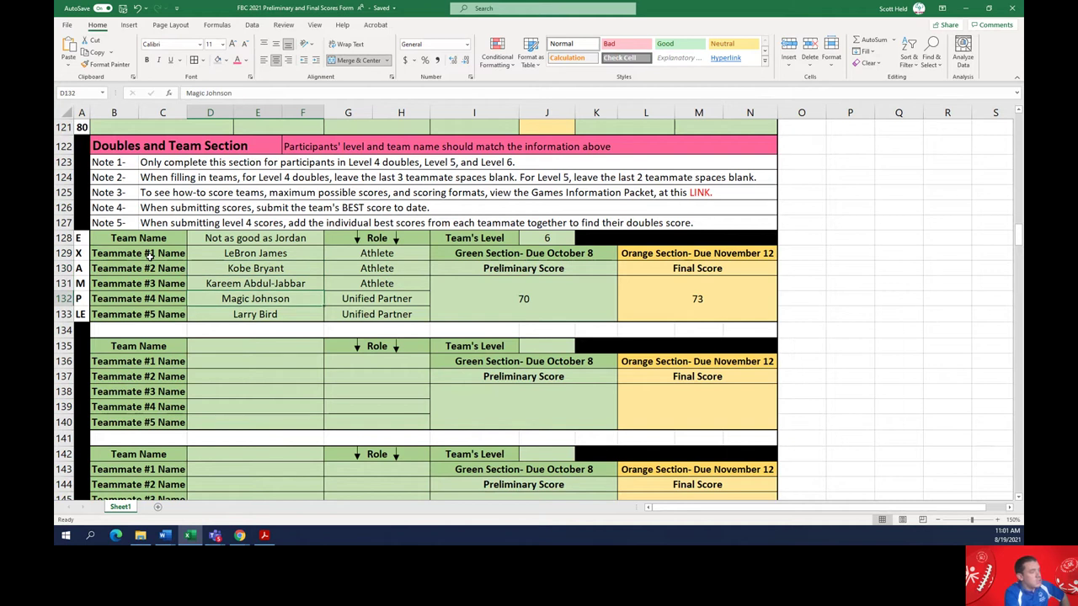
key(Down)
key(Right)
key(Up)
key(Up)
key(Up)
key(Up)
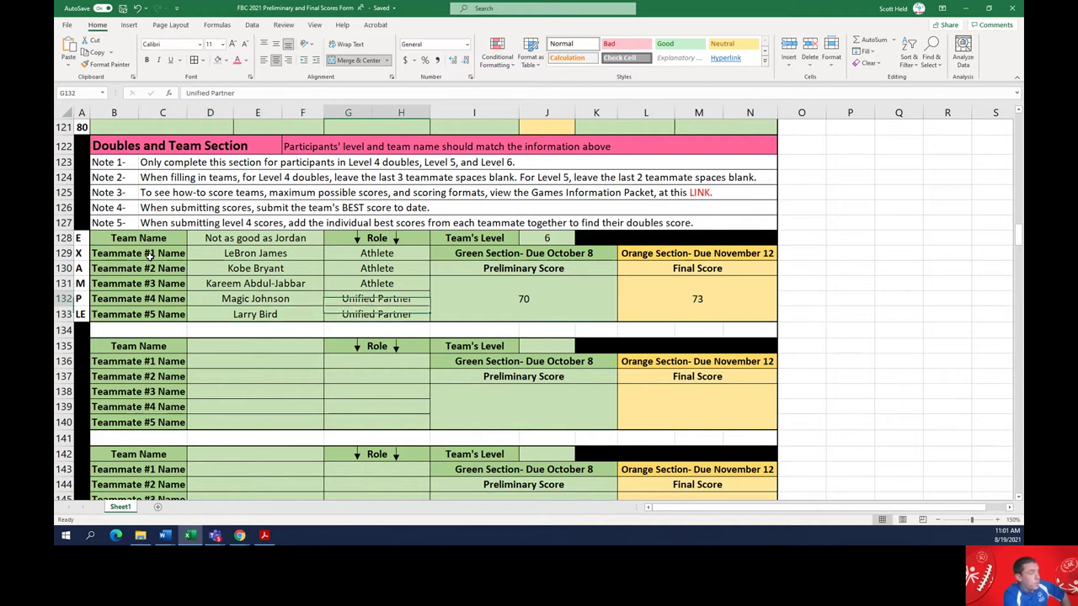
key(Down)
key(Down)
key(Down)
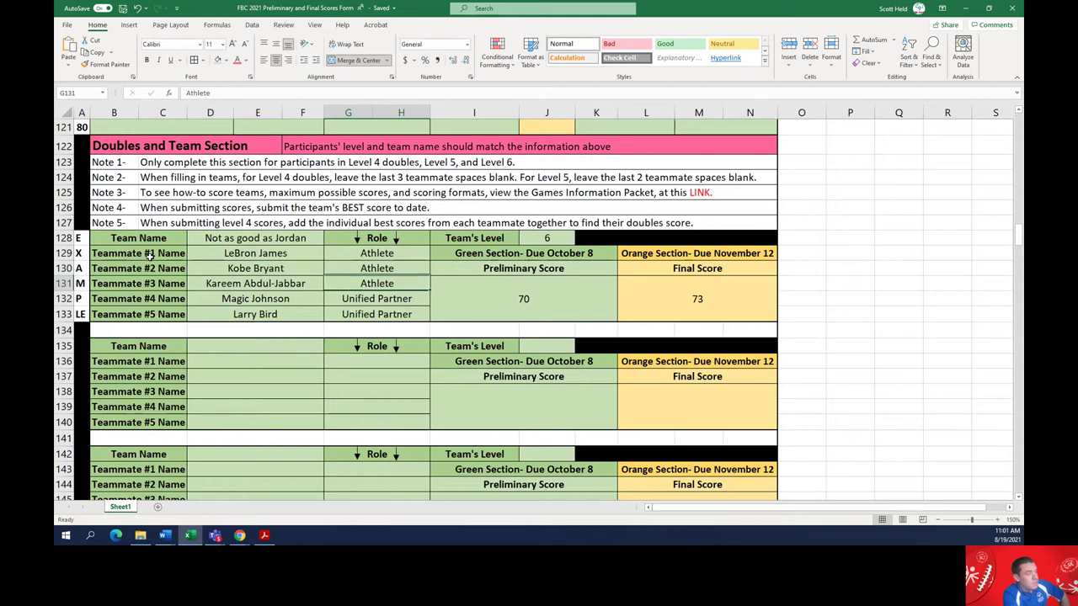
key(Down)
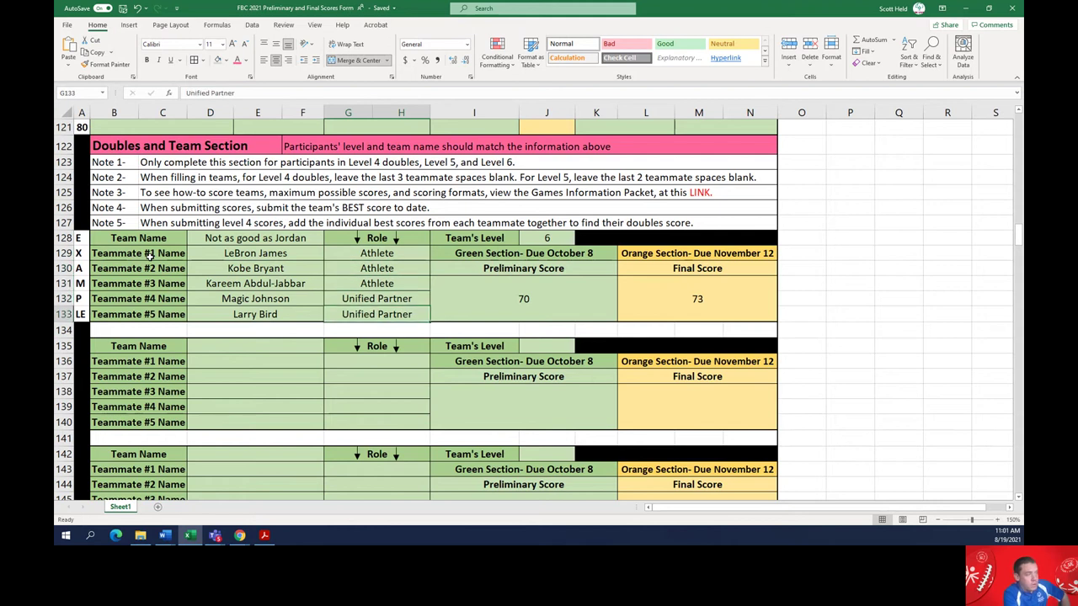
key(Up)
key(Up)
key(Up)
key(Up)
key(Up)
key(Right)
key(Right)
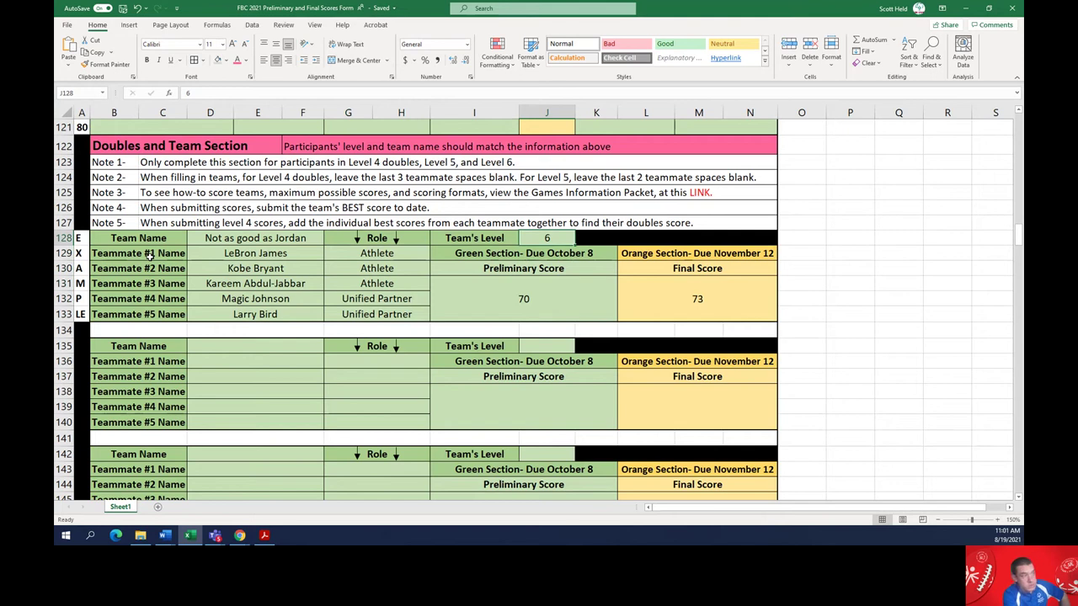
key(Down)
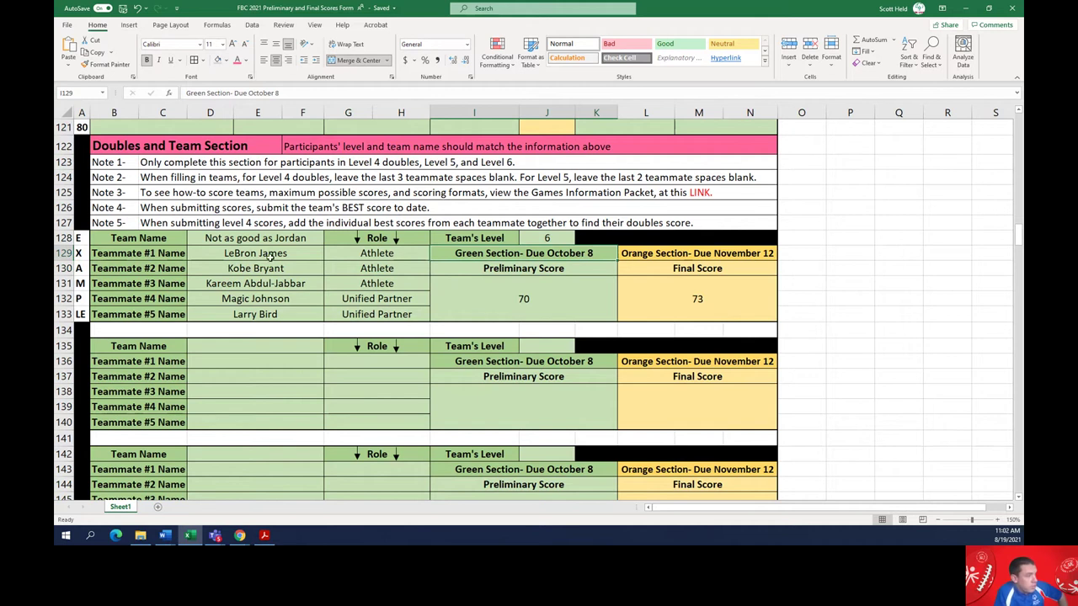
click(546, 299)
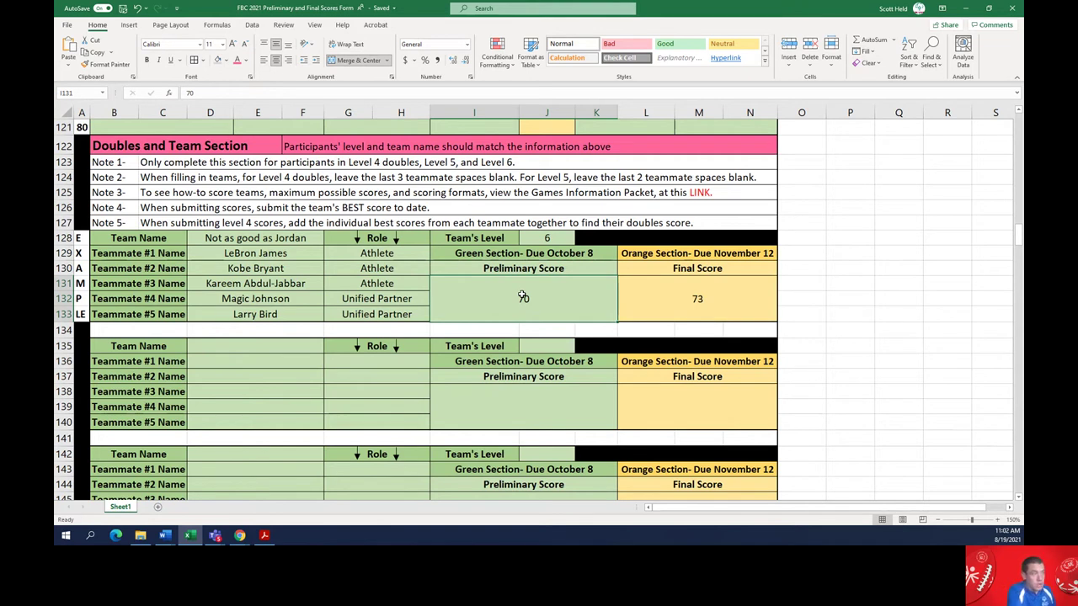
key(Right)
key(Up)
key(Up)
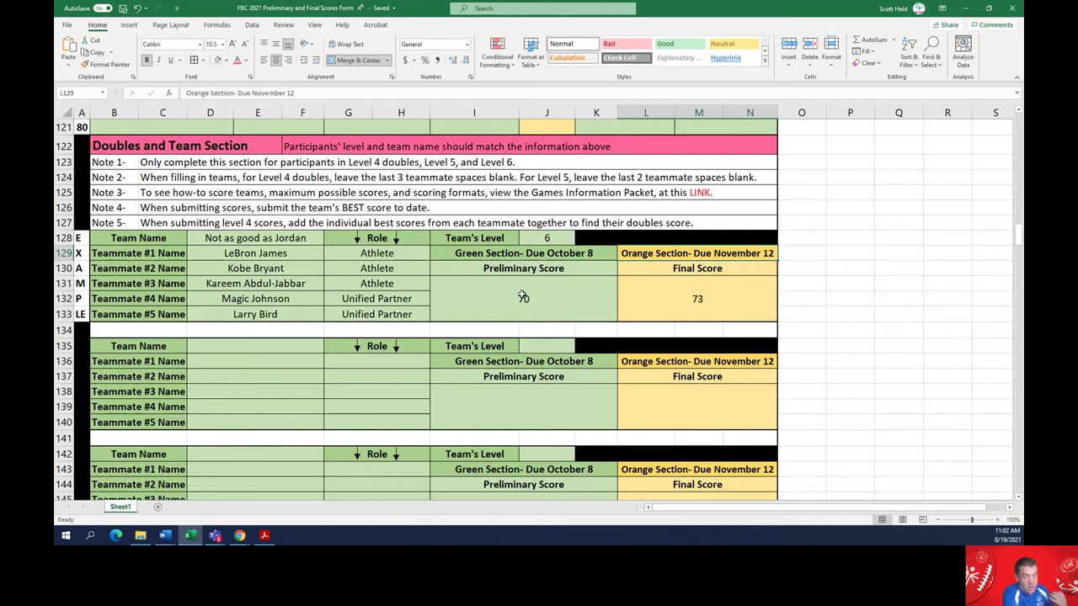
key(Down)
key(Down)
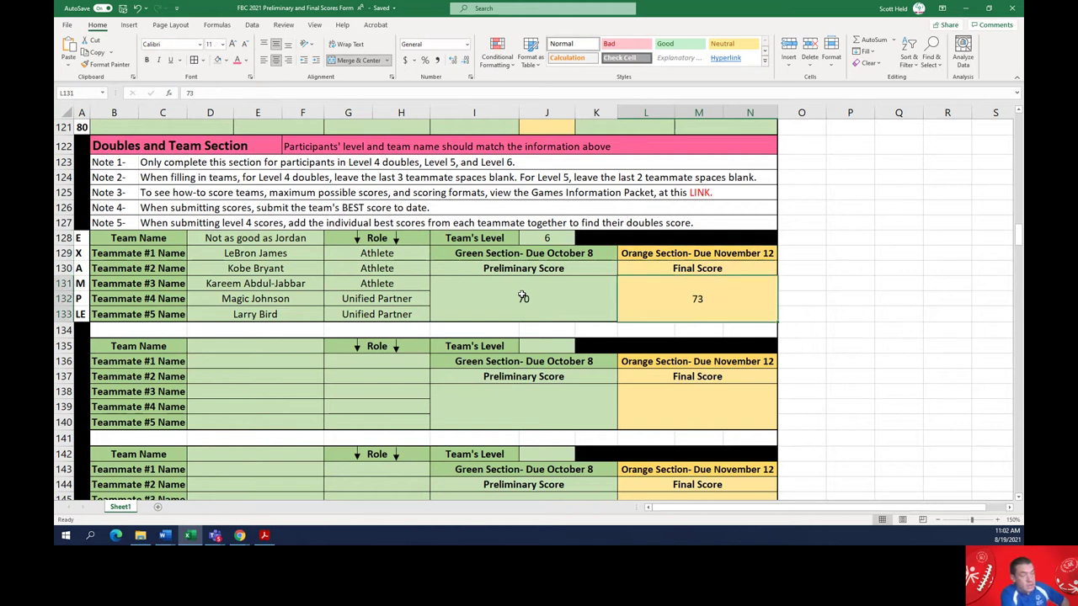
click(549, 303)
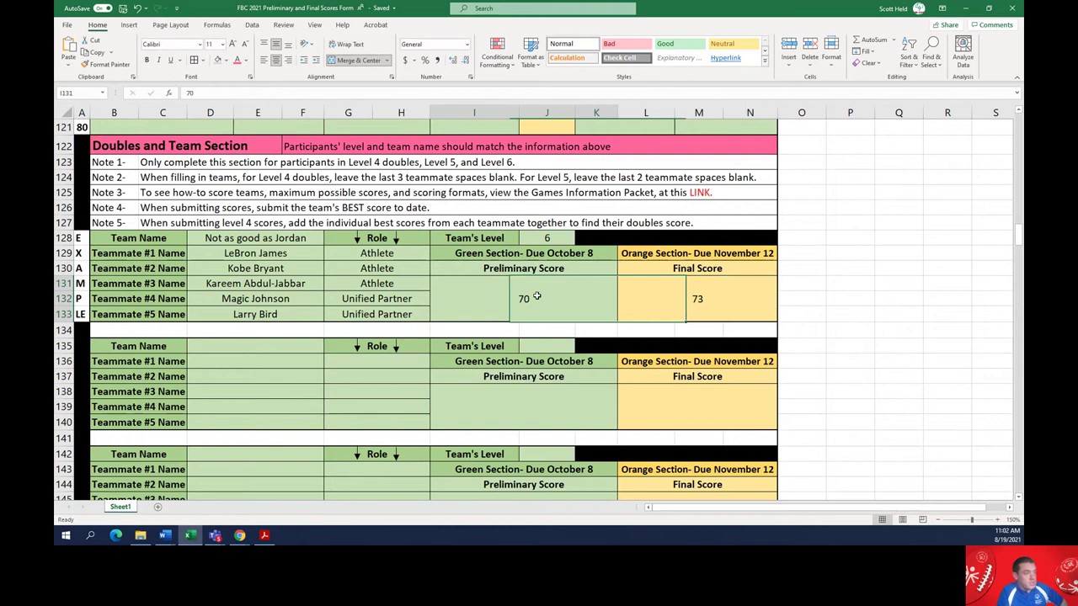
click(639, 288)
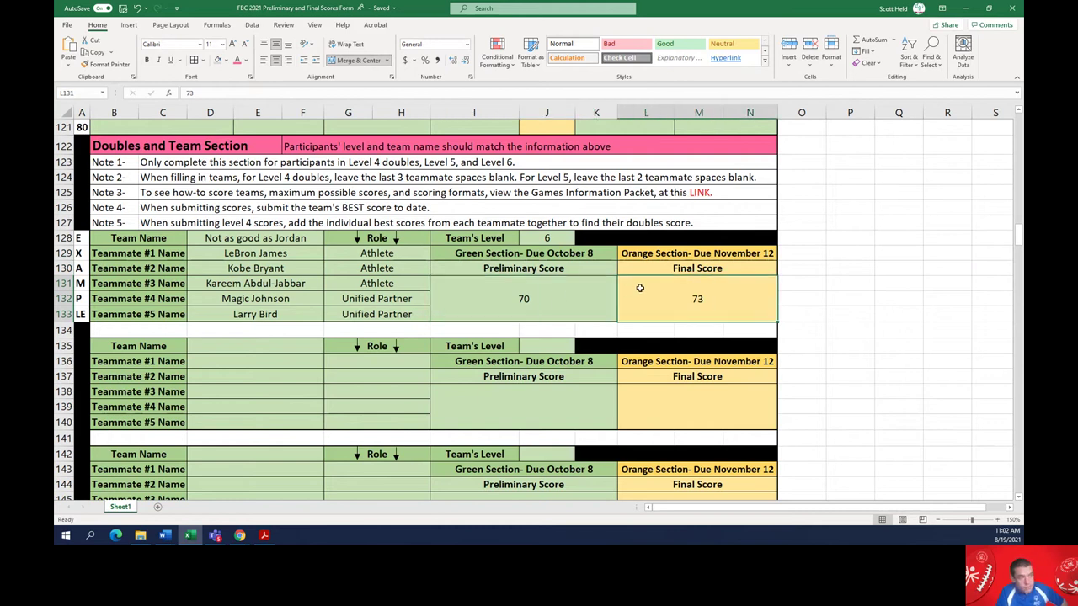
click(590, 288)
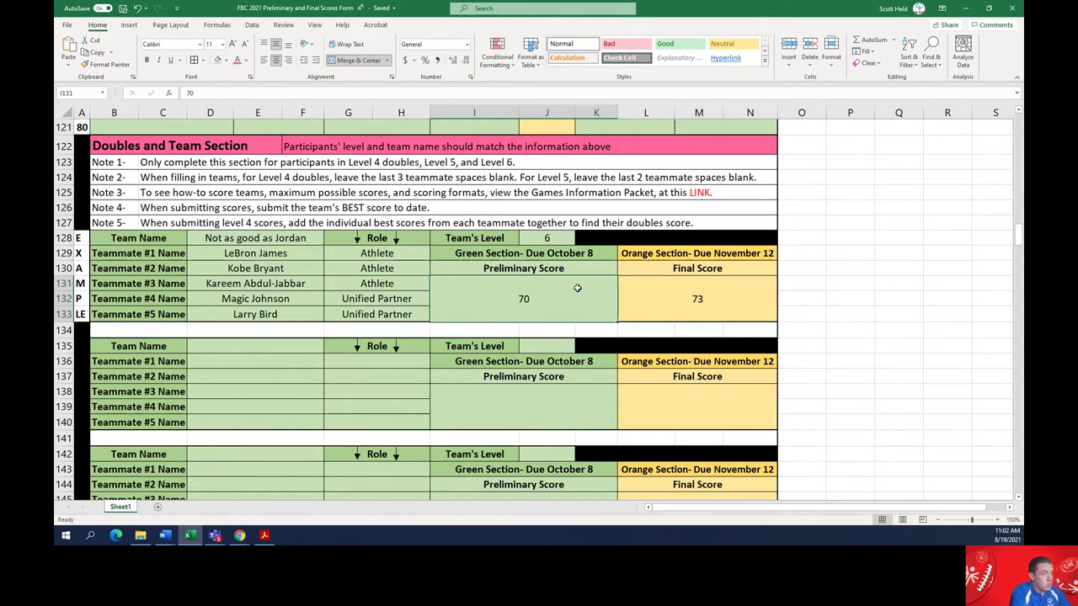
key(Tab)
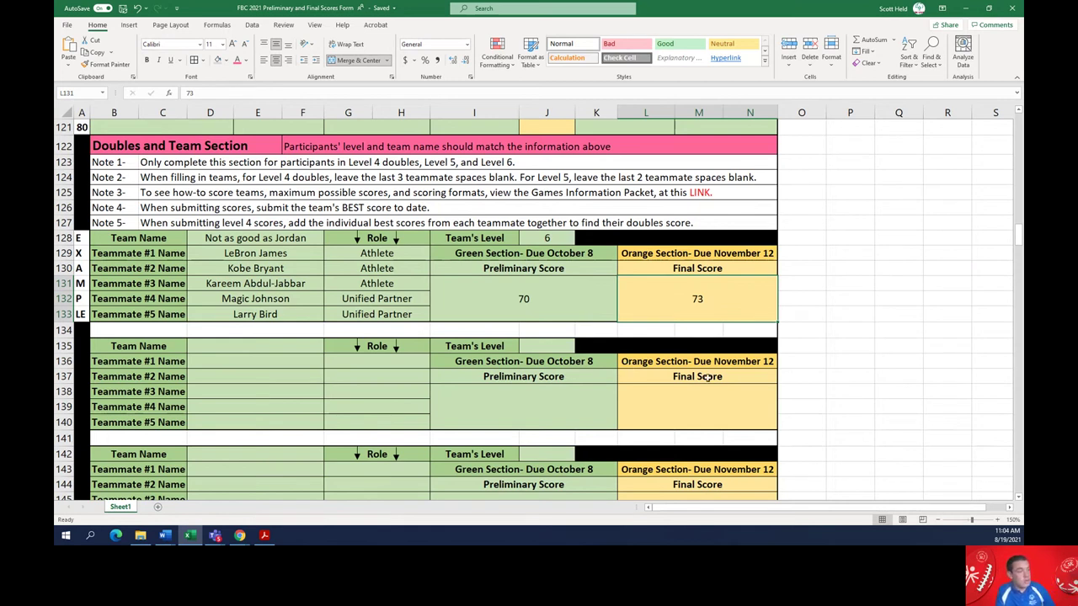
drag(749, 411, 477, 149)
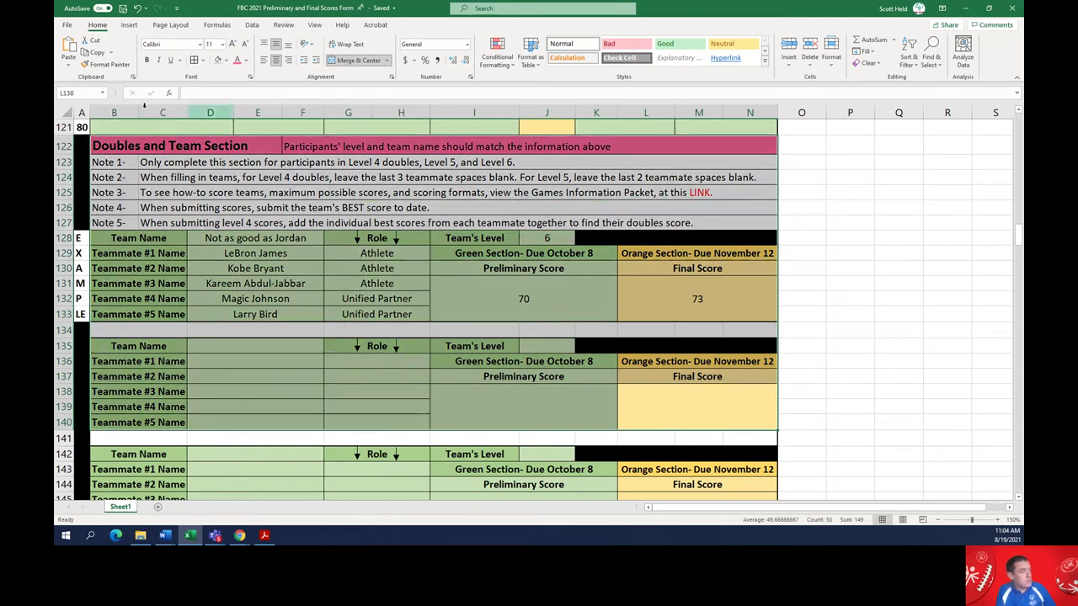
click(224, 62)
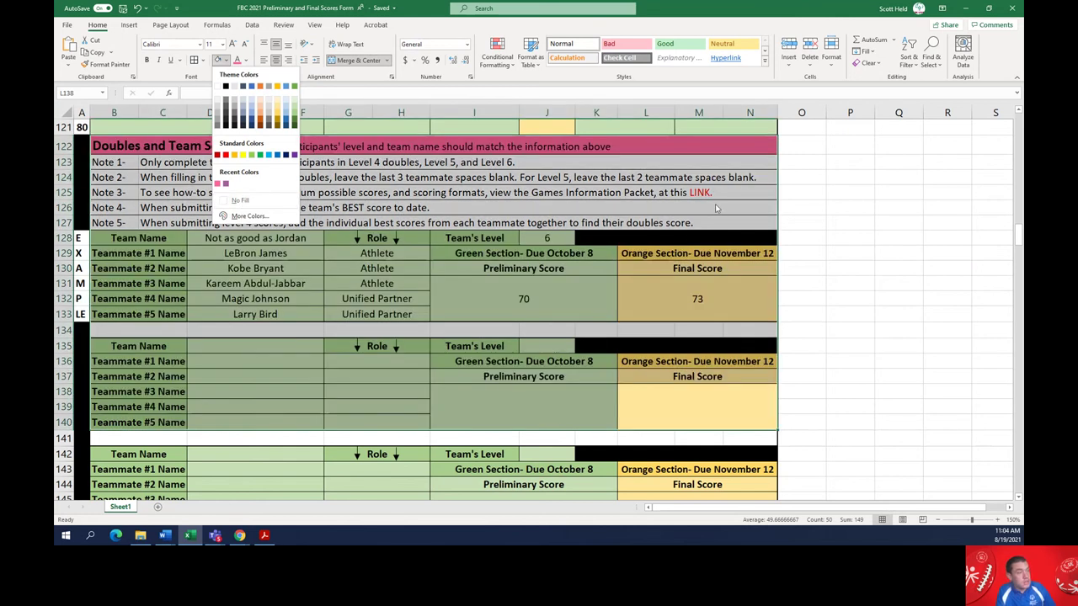
click(714, 205)
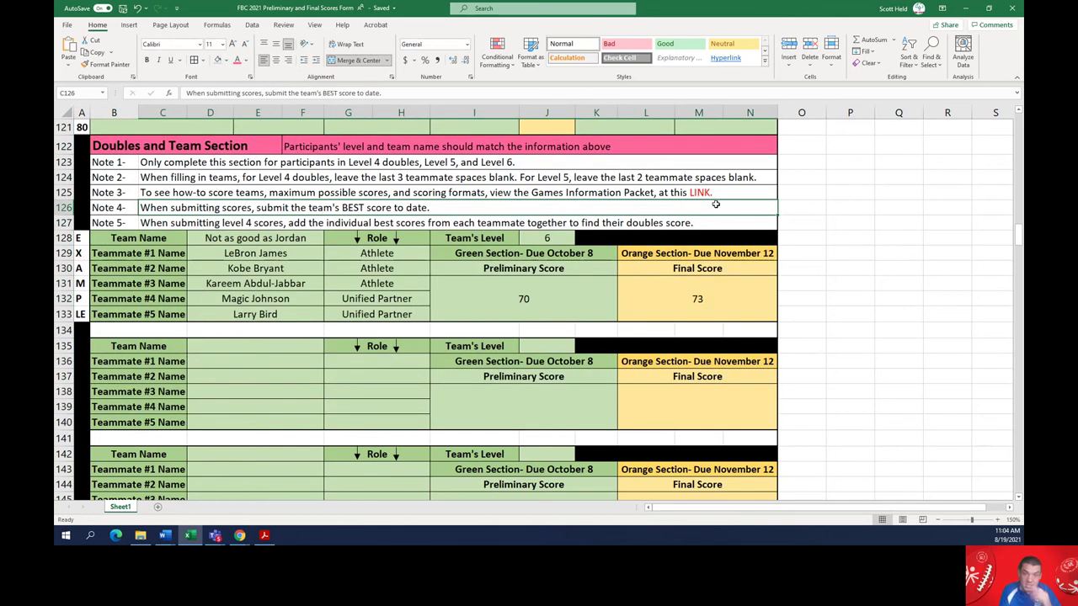